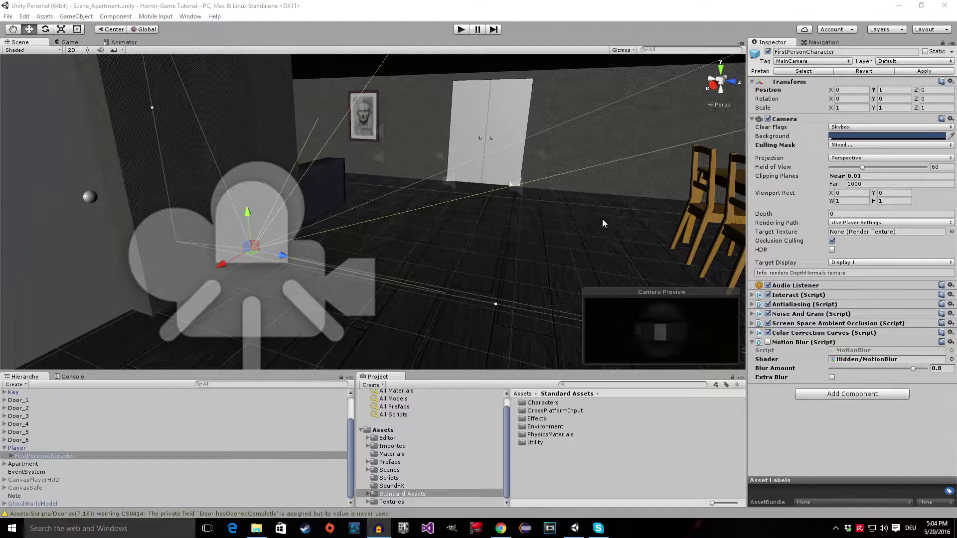
Orbit the Scene view toward the doors and floor, then enter Play mode to preview the camera
right_click_drag(599, 222, 567, 207)
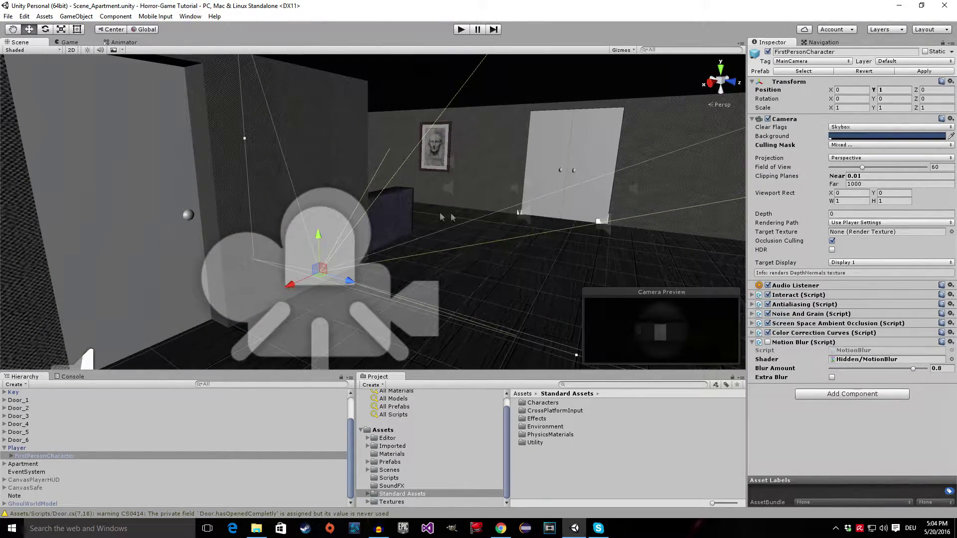
right_click_drag(406, 148, 463, 209)
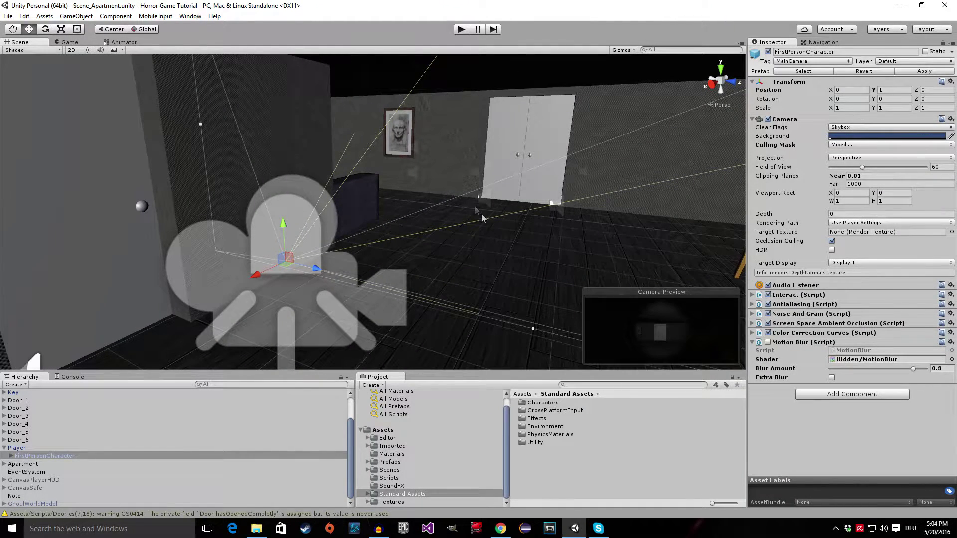
left_click(461, 30)
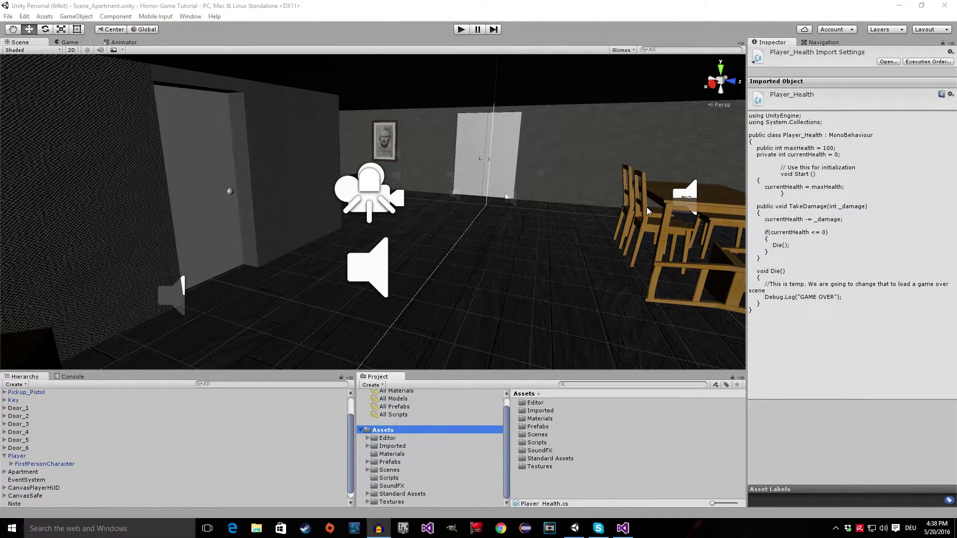
Open Player_Health from the Scripts folder in Visual Studio and maximize the editor window
left_click_drag(596, 265, 592, 263, "alt")
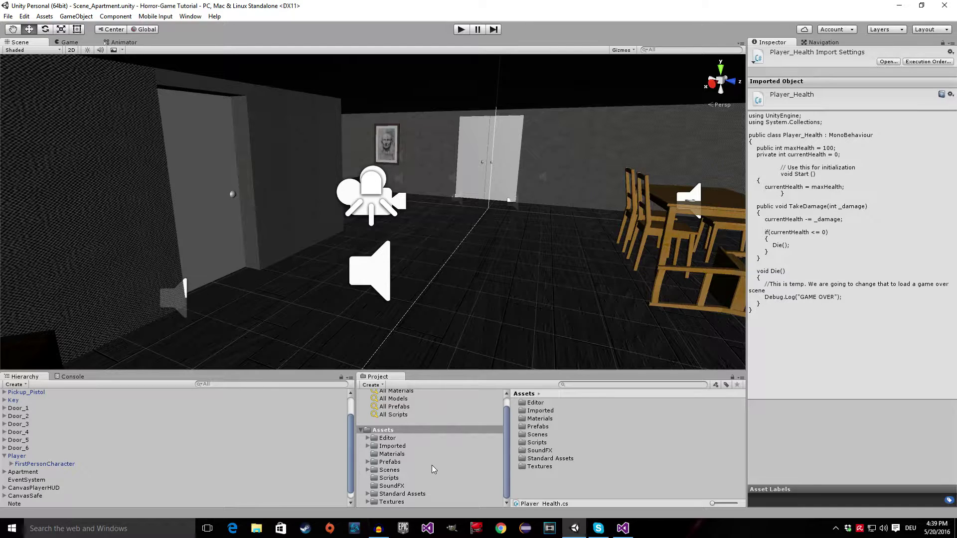
scroll(407, 324, "up", 3)
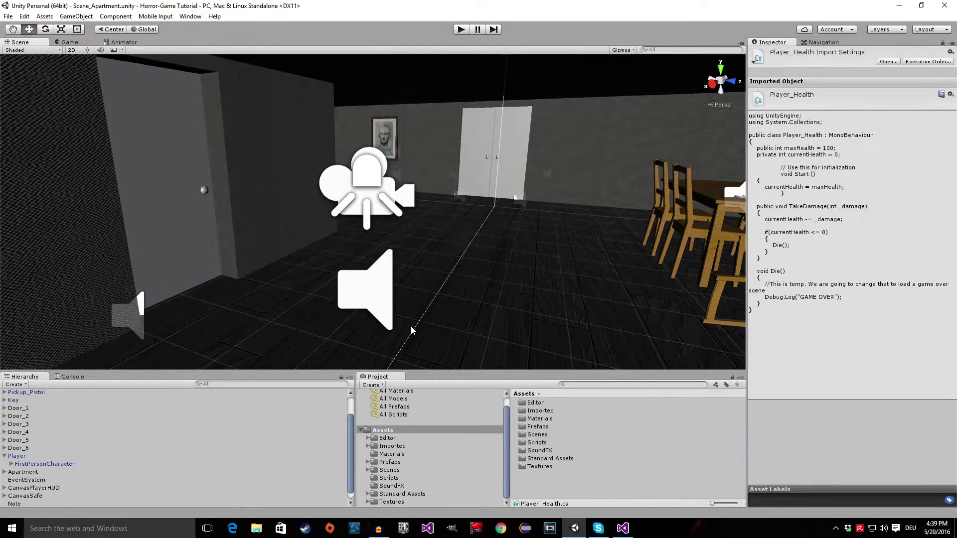
double_click(531, 443)
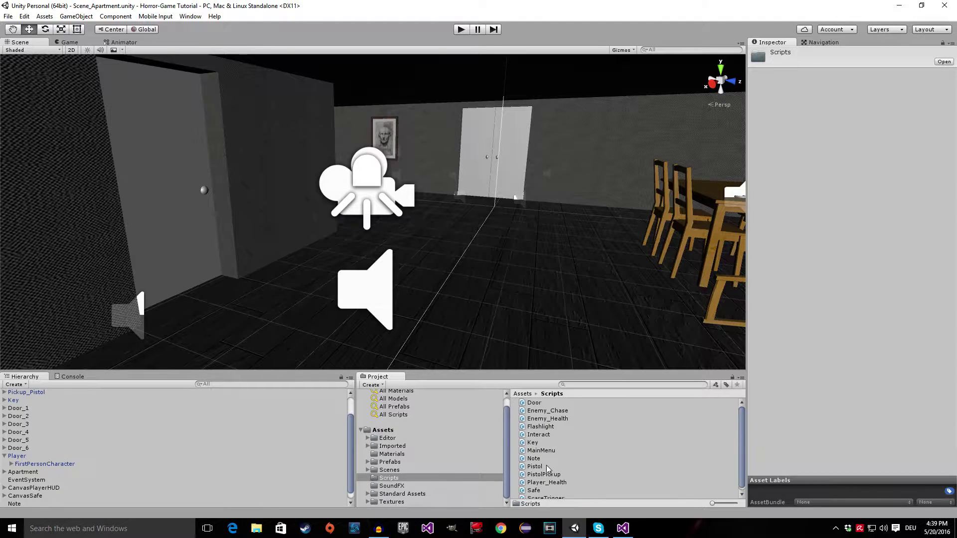
scroll(546, 465, "down", 1)
double_click(547, 479)
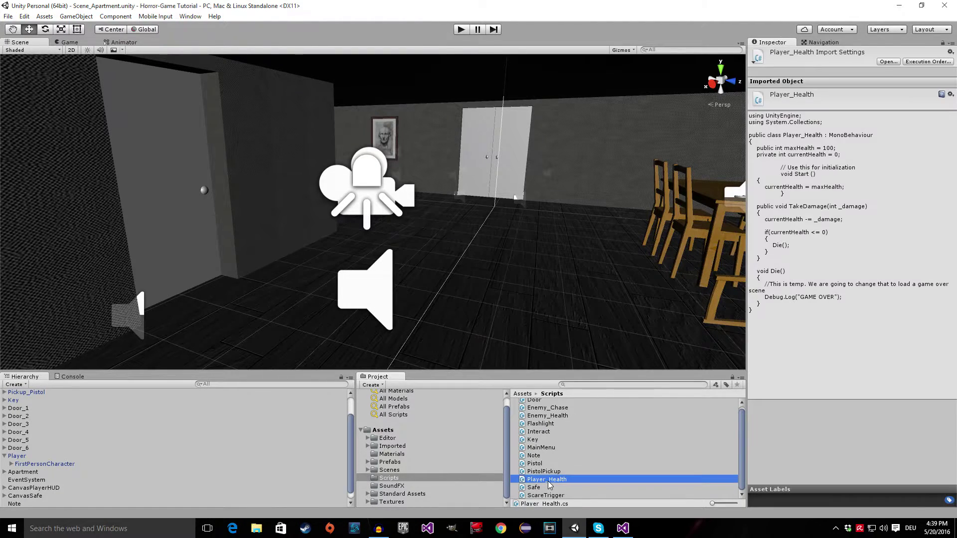
left_click(782, 7)
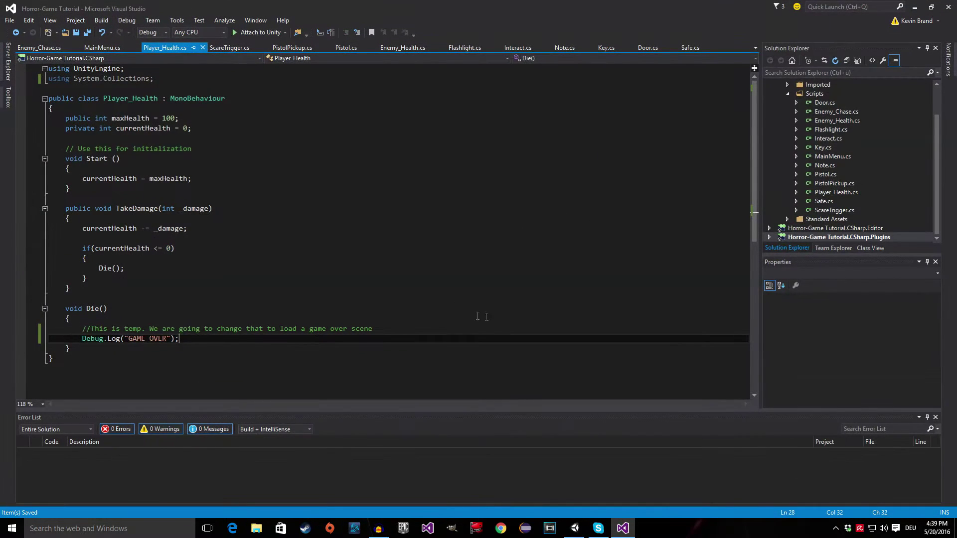
Delete the temporary comment and GAME OVER Debug.Log line from Die(), then save Player_Health.cs
left_click_drag(82, 328, 188, 339)
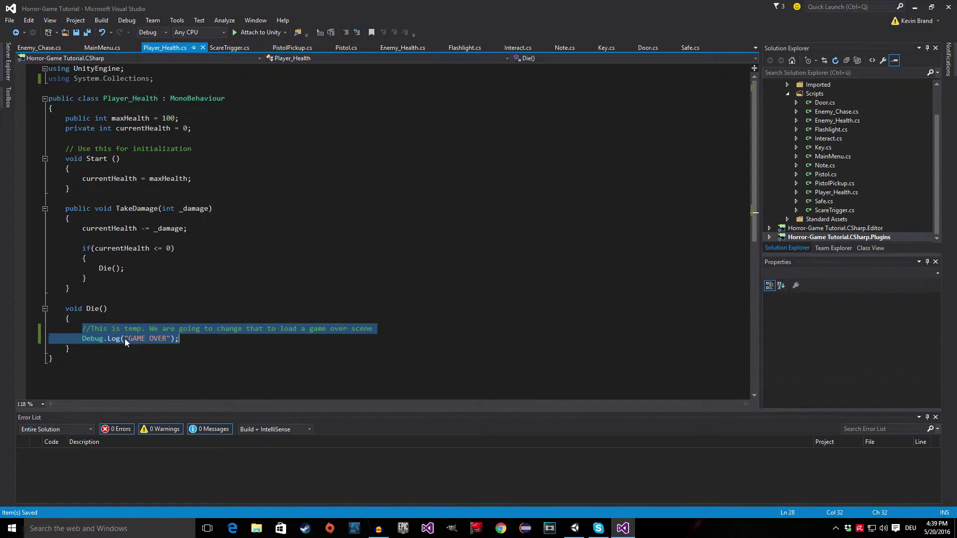
left_click(185, 339)
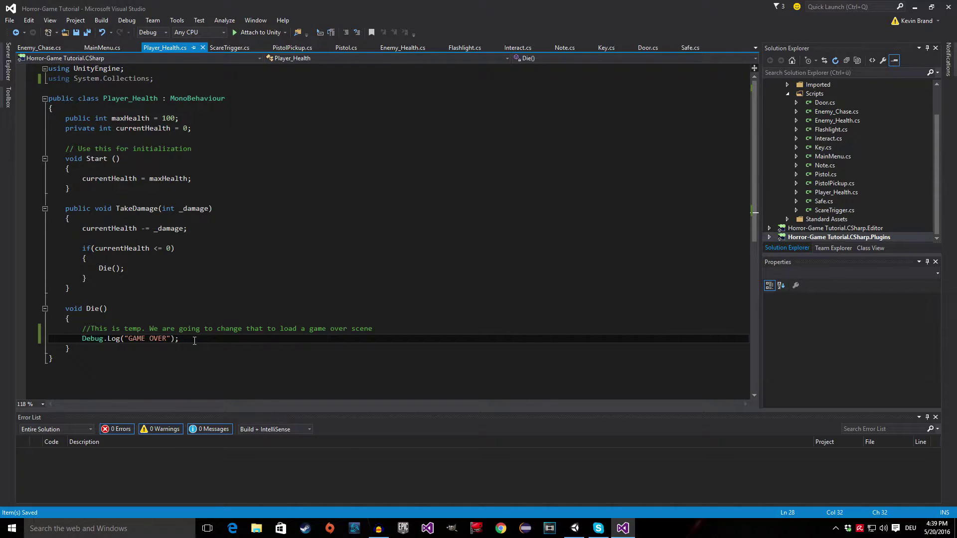
left_click_drag(195, 340, 42, 339)
key("Delete")
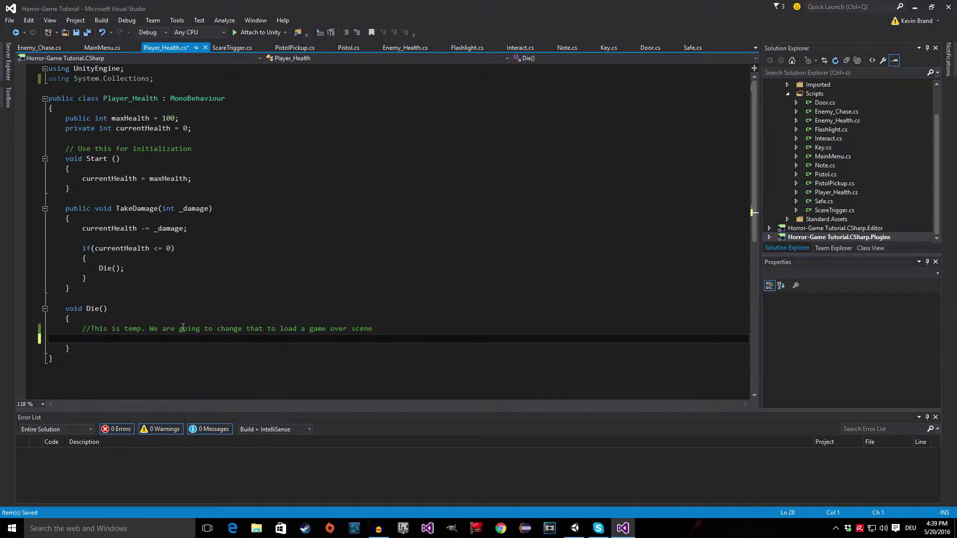
left_click_drag(377, 328, 50, 331)
key("Delete")
key("BackSpace")
left_click(94, 329)
key("ctrl+s")
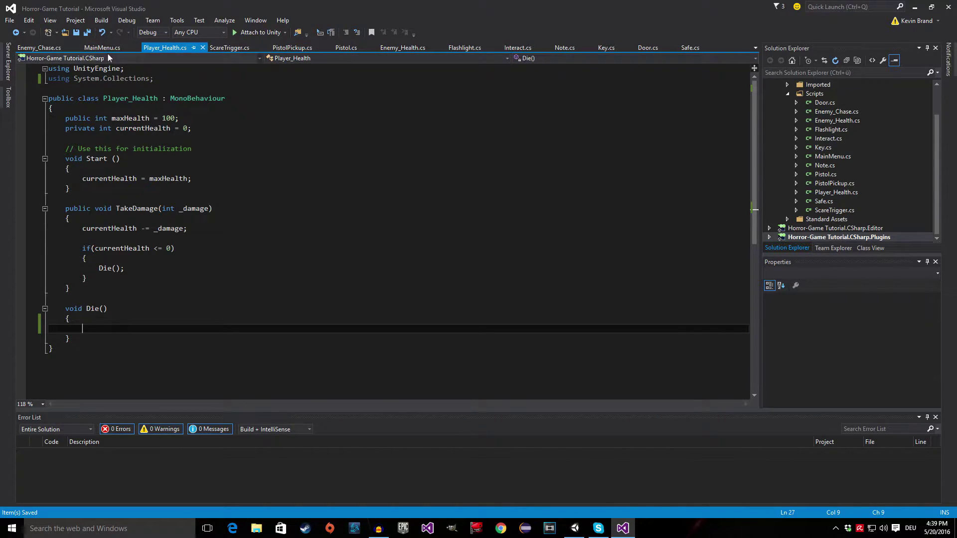
left_click(92, 47)
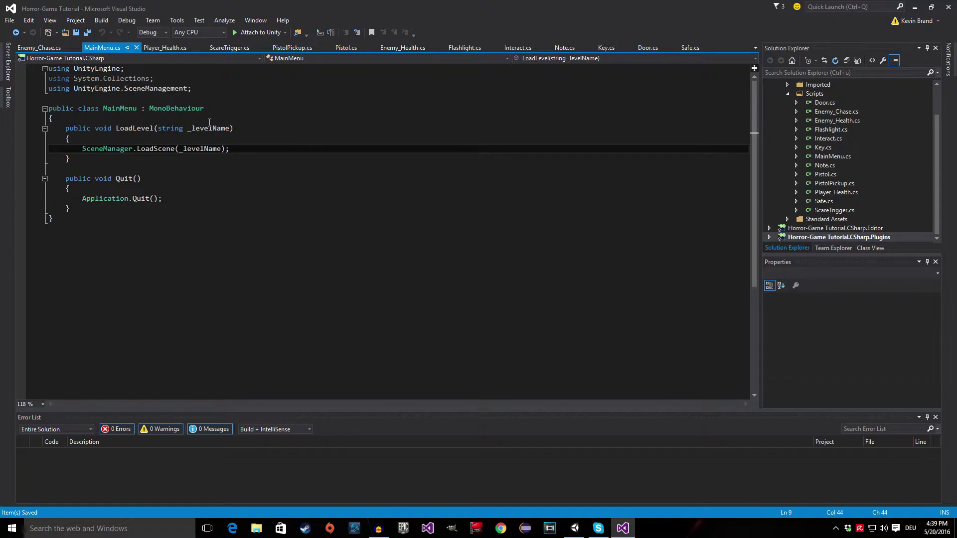
Copy the UnityEngine.SceneManagement using line from MainMenu.cs into Player_Health.cs and save
left_click_drag(192, 87, 49, 88)
key("ctrl+c")
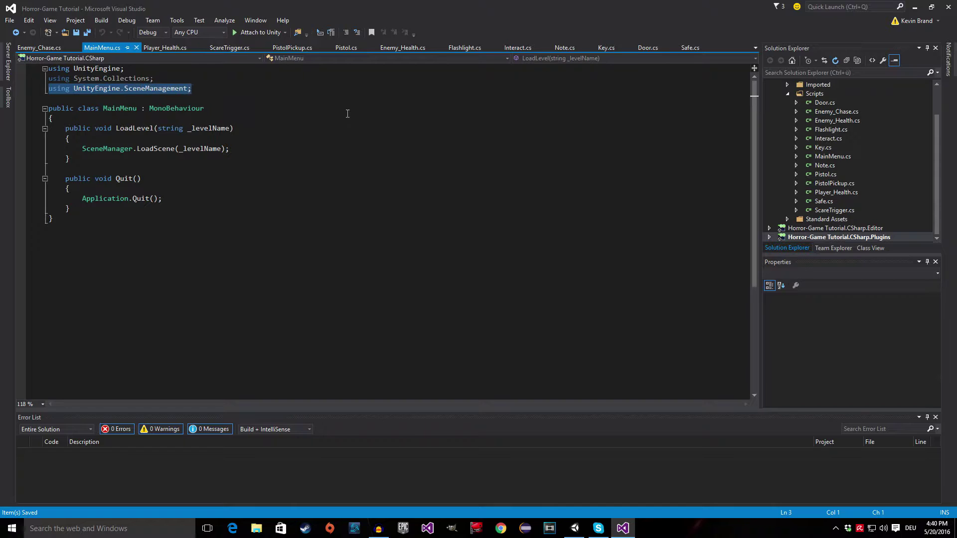
left_click(165, 47)
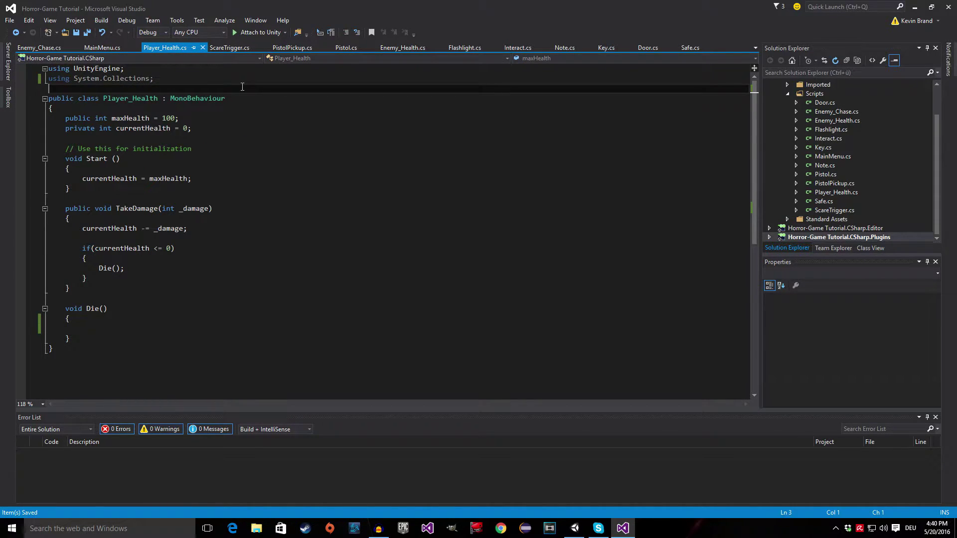
key("Return")
key("Up")
key("ctrl+v")
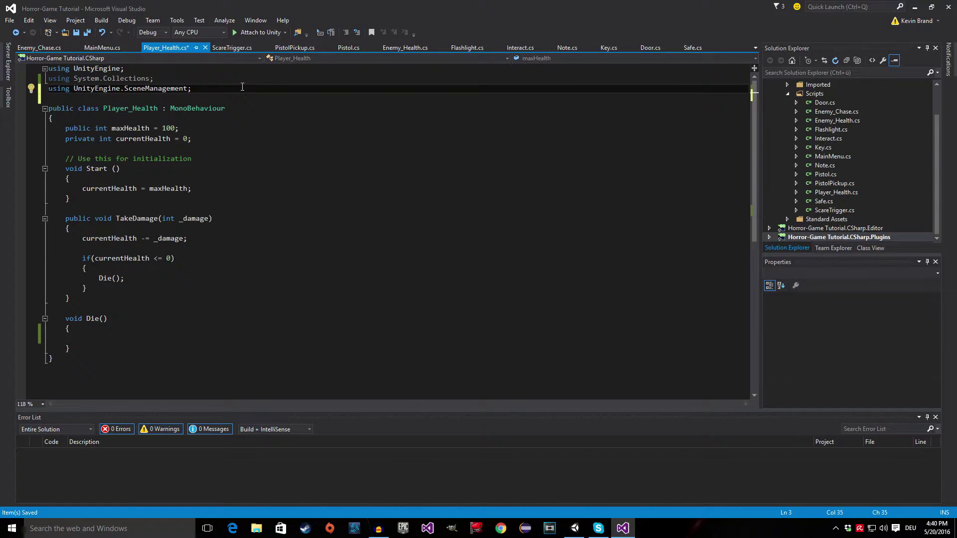
key("ctrl+s")
Paste MainMenu's SceneManager.LoadScene call into the empty Die() method and save
left_click(102, 47)
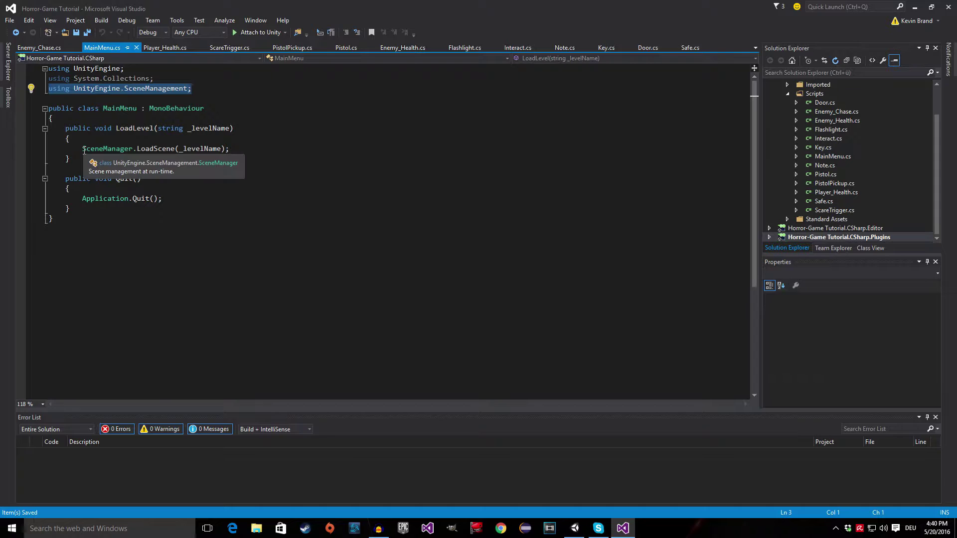
left_click_drag(84, 150, 233, 146)
key("ctrl+c")
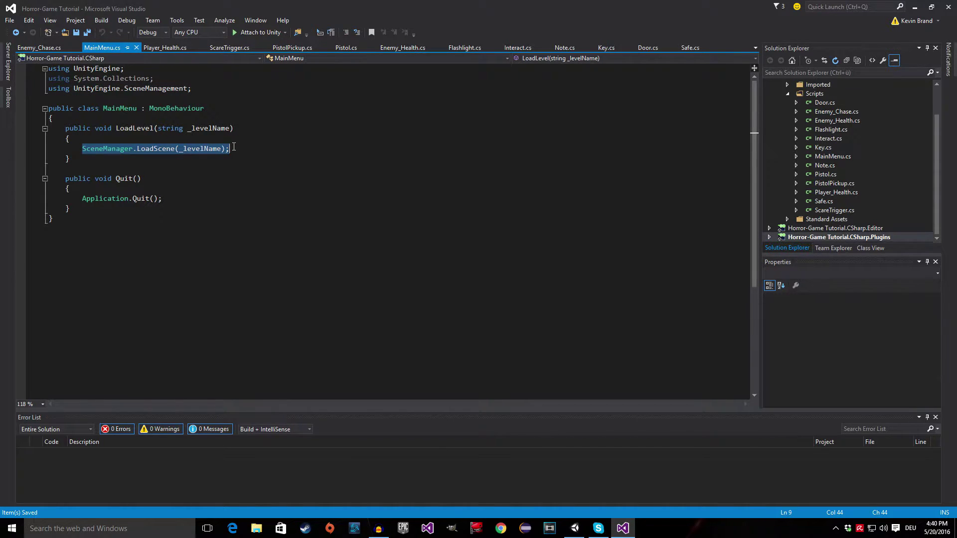
left_click(165, 47)
left_click(102, 338)
key("ctrl+v")
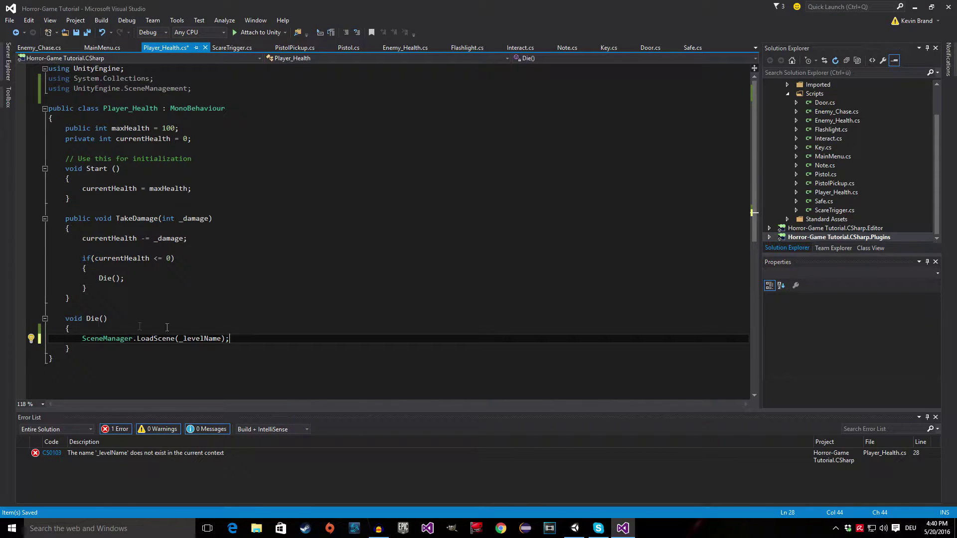
key("ctrl+s")
Remove the _levelName argument so LoadScene() has empty parentheses, and save
mouse_move(185, 339)
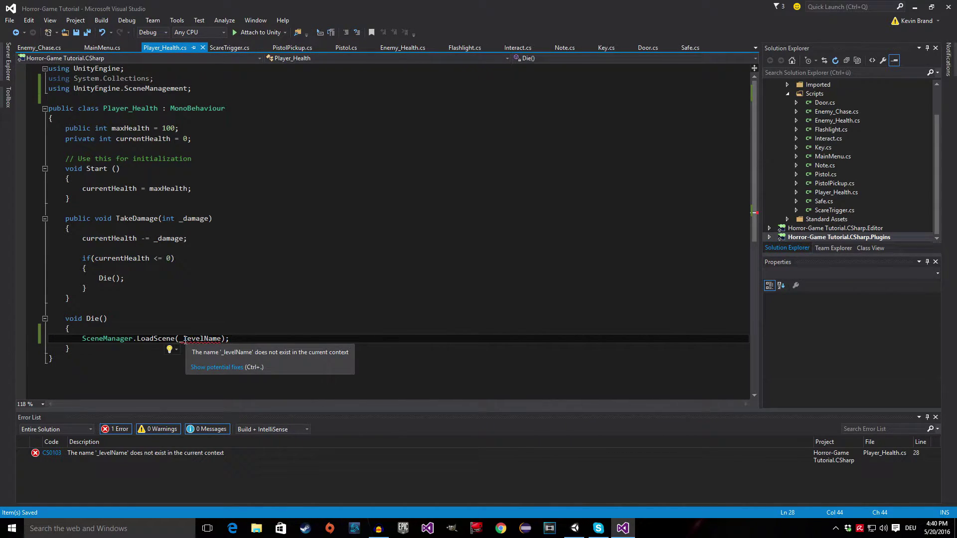
left_click_drag(180, 339, 221, 339)
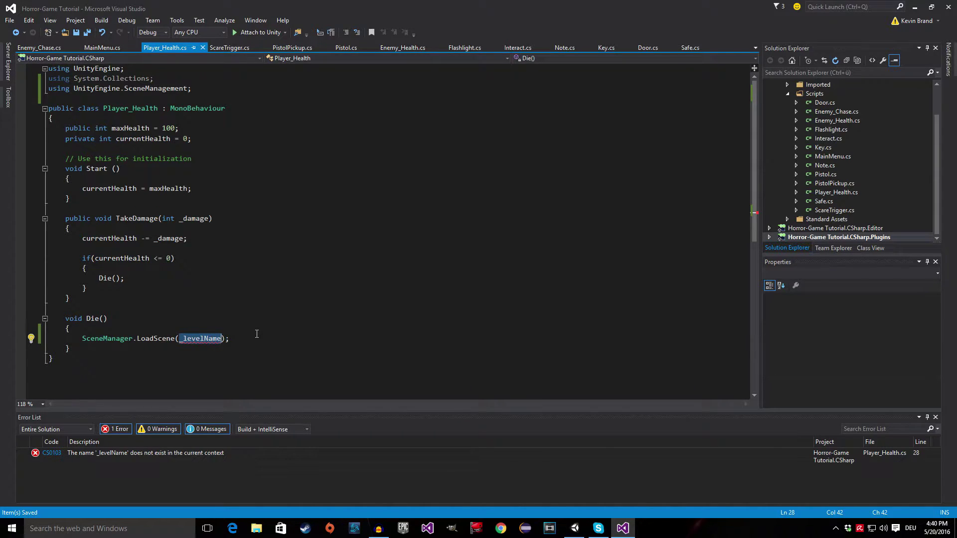
key("BackSpace")
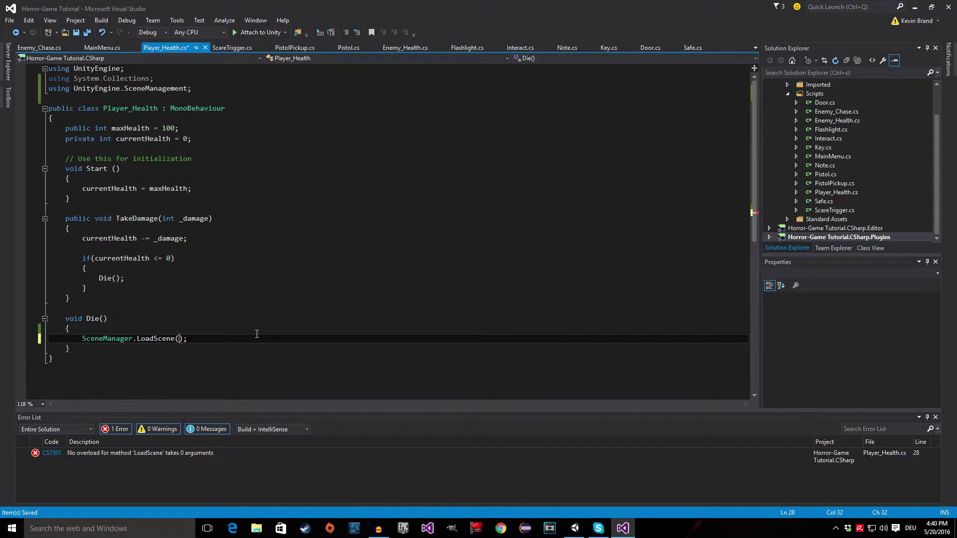
key("ctrl+s")
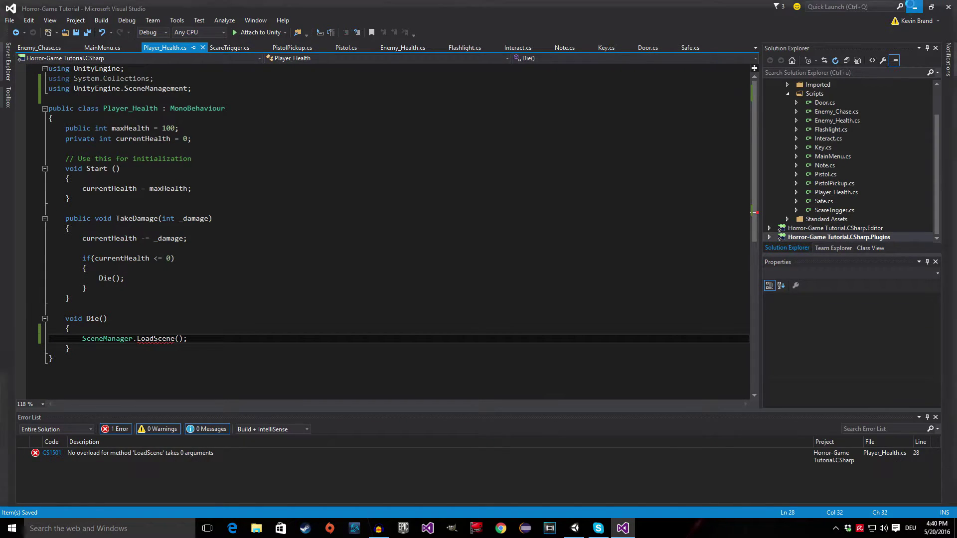
key("alt+Tab")
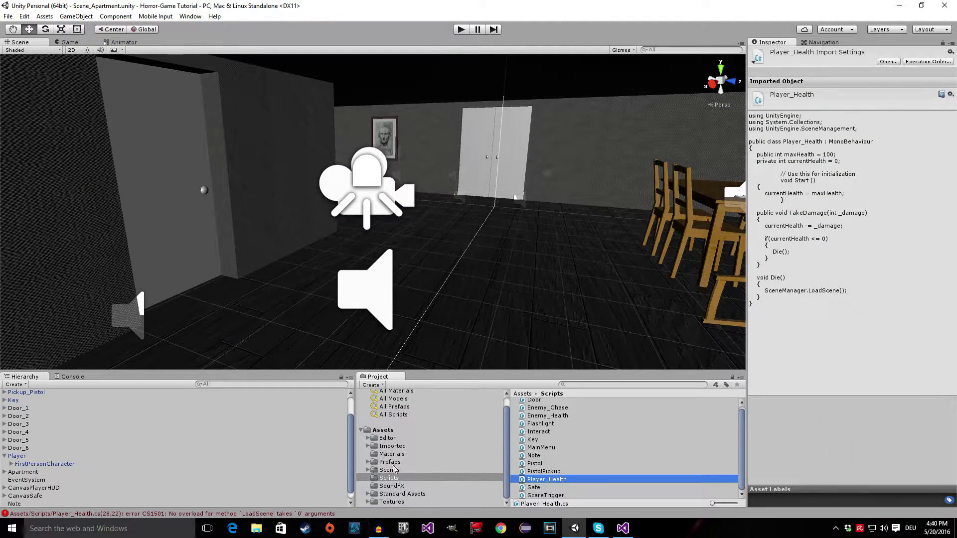
In the Scenes folder, put Scene_MainMenu's name into edit mode and confirm it unchanged
left_click(389, 470)
left_click(561, 422)
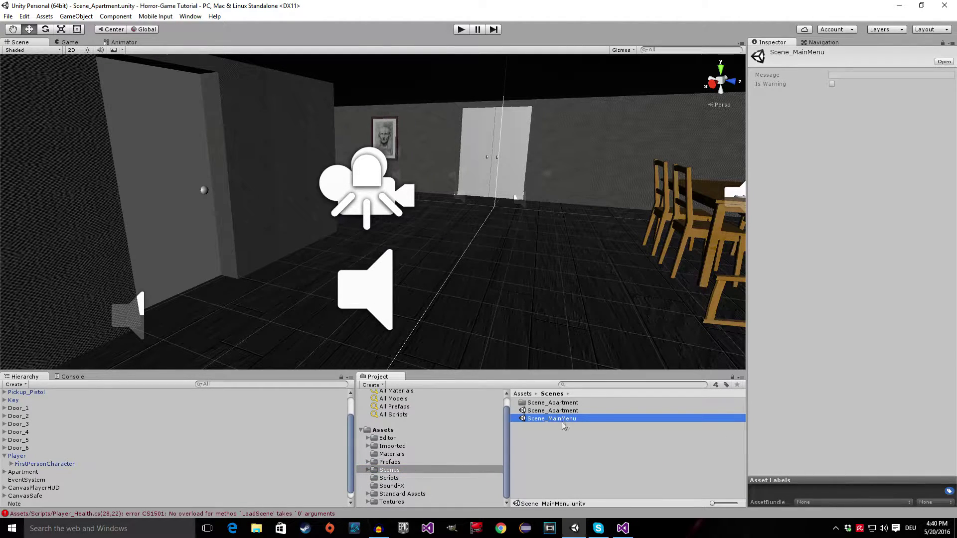
left_click(581, 418)
key("ctrl+c")
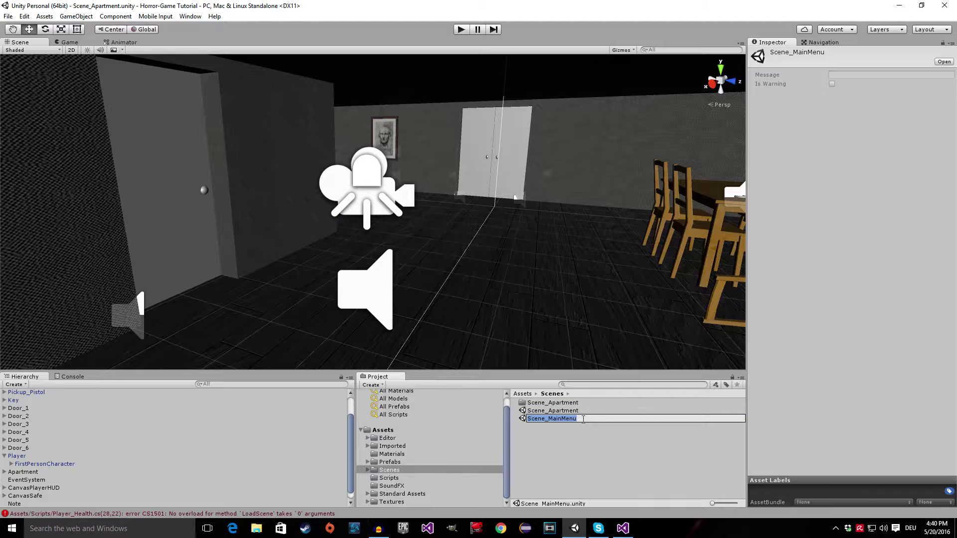
key("Return")
left_click(620, 531)
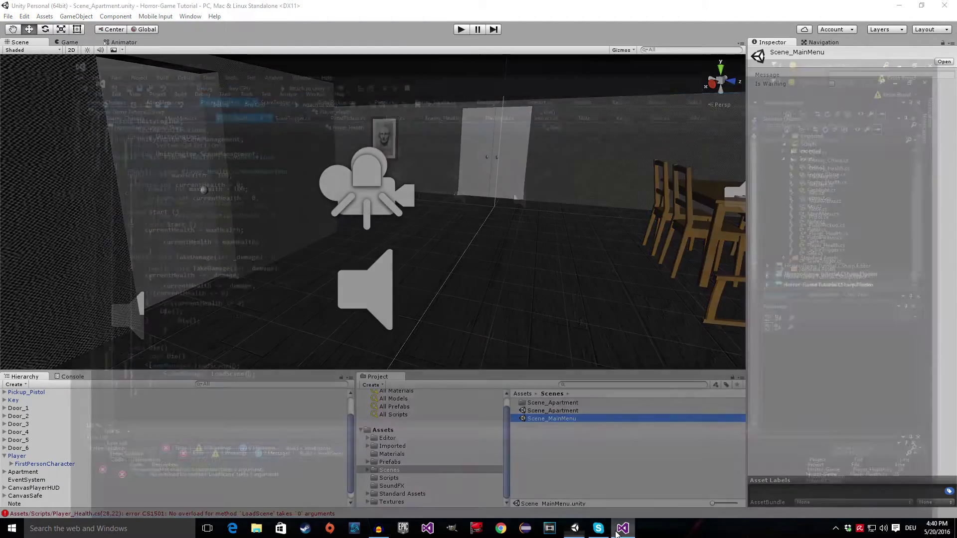
Pass "Scene_MainMenu" as a quoted string to LoadScene, save, and run the game in Unity
key("ctrl+v")
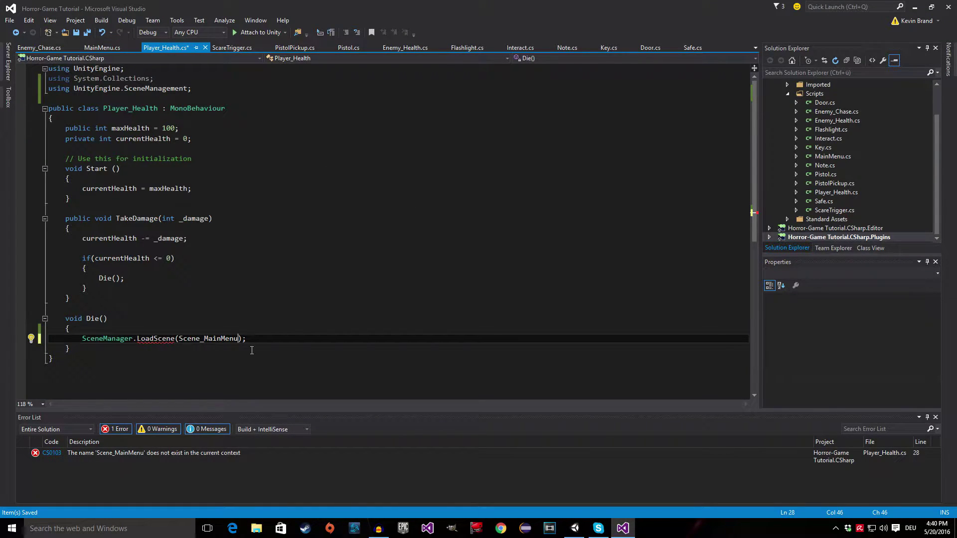
left_click(180, 339)
type("\"")
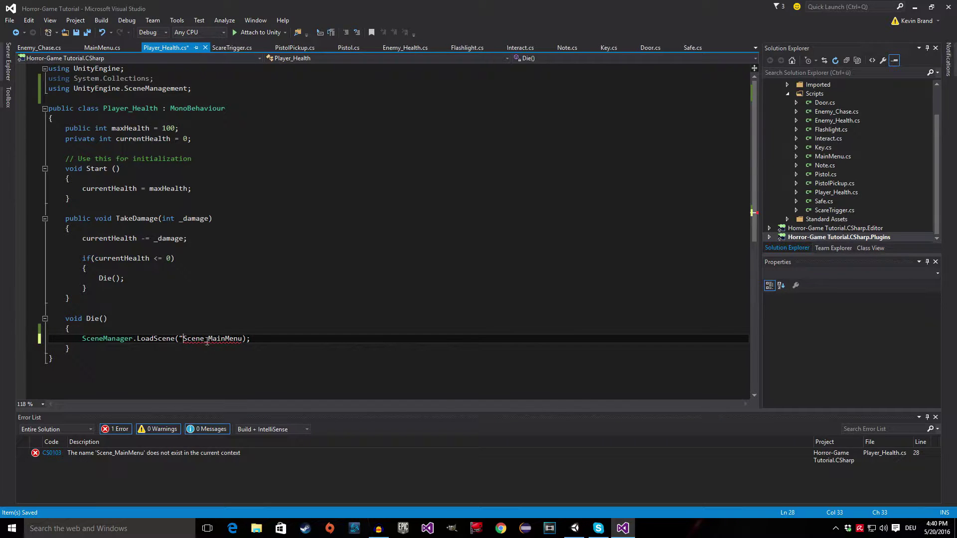
left_click(242, 338)
type("\"")
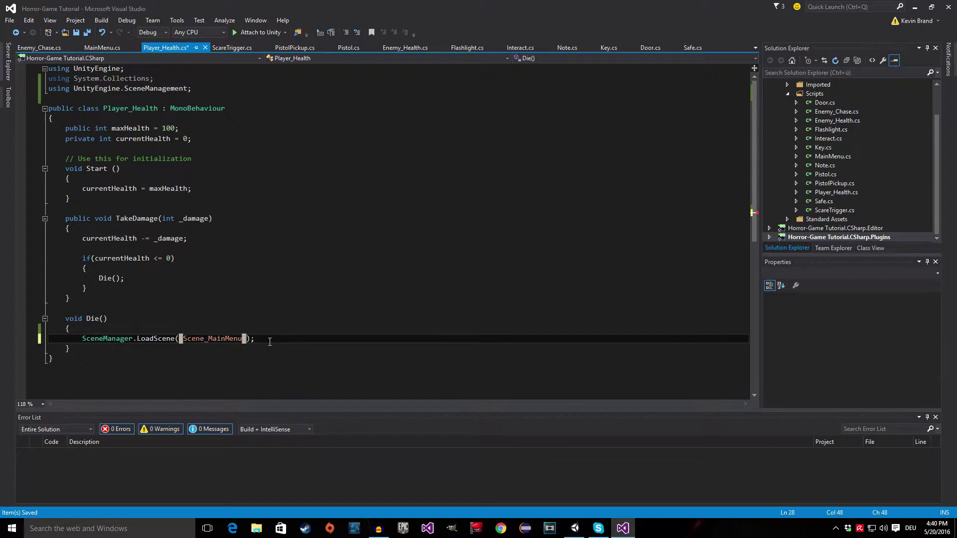
key("ctrl+s")
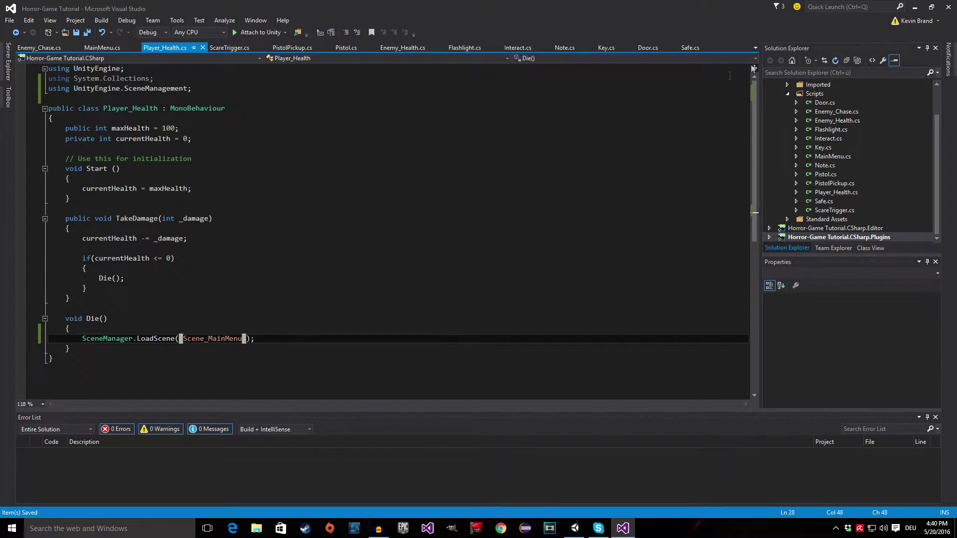
left_click(914, 7)
left_click(463, 29)
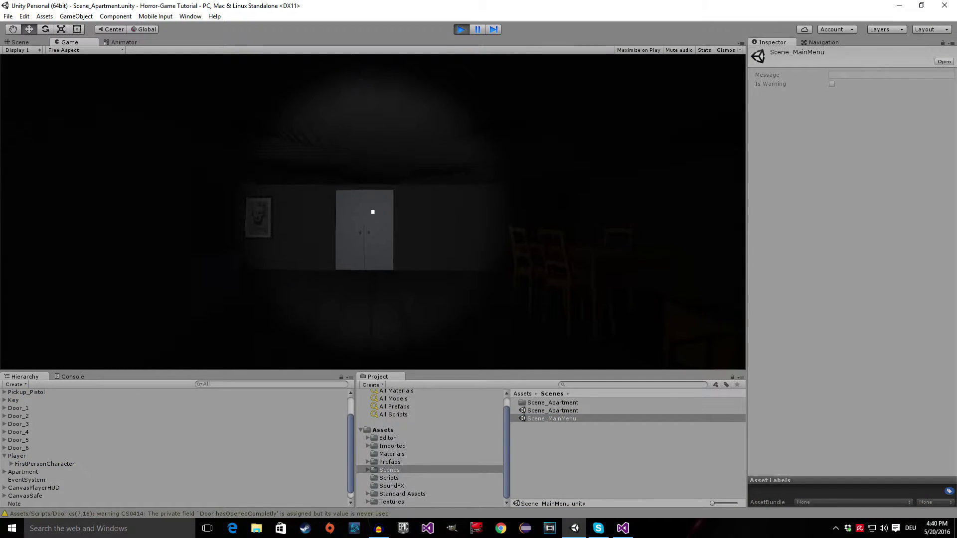
key("e")
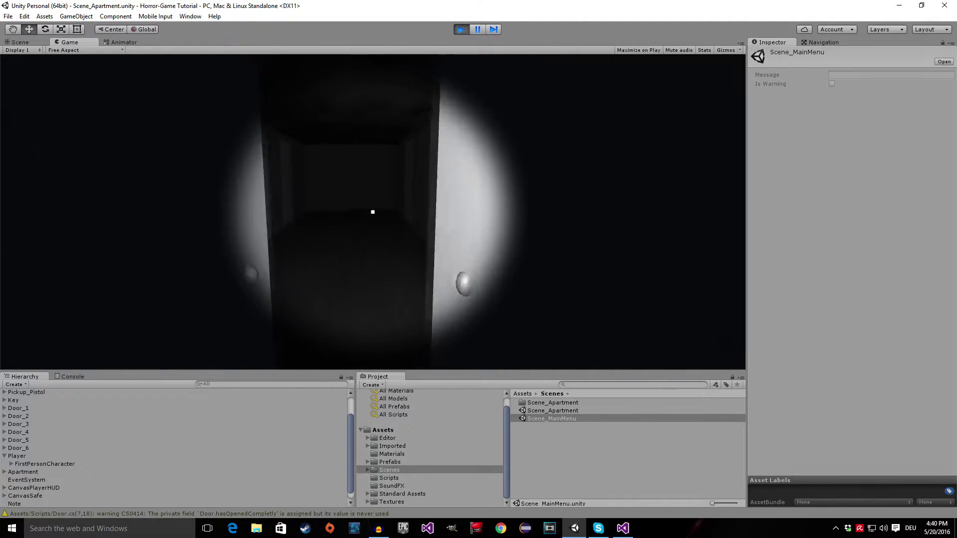
key("w")
mouse_move(372, 212)
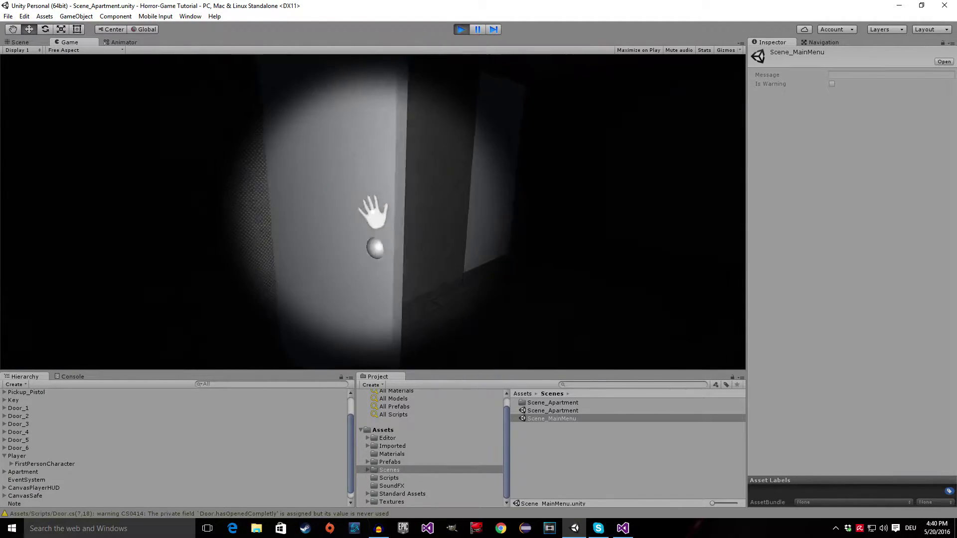
key("w")
key("e")
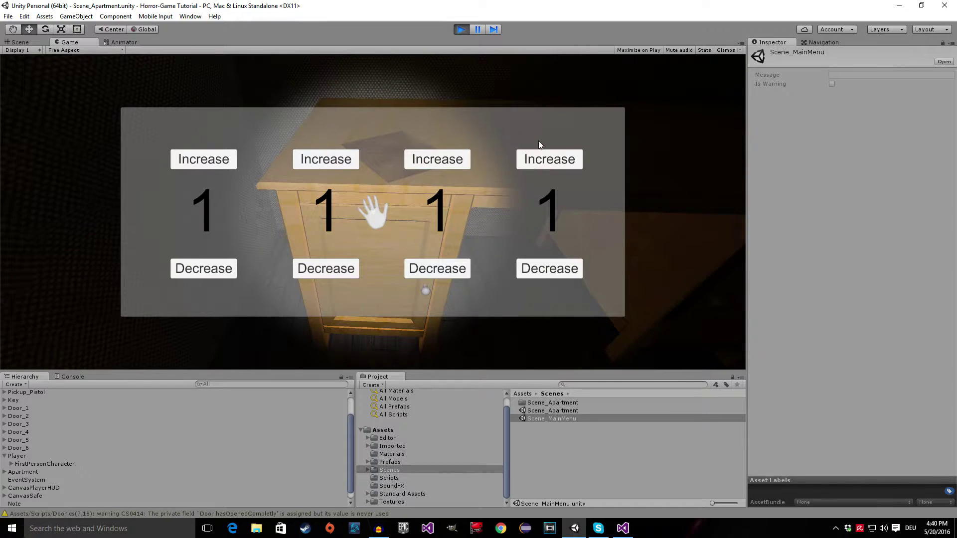
key("e")
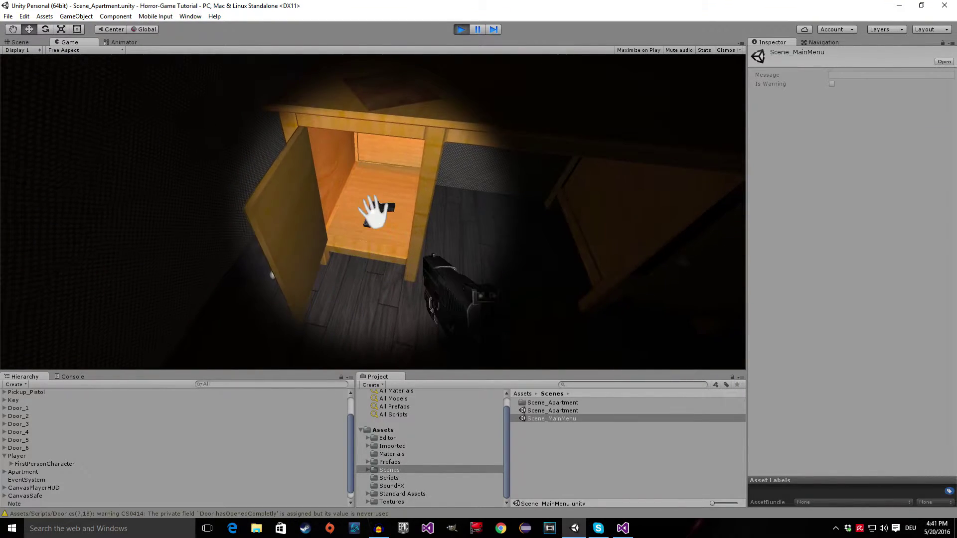
key("e")
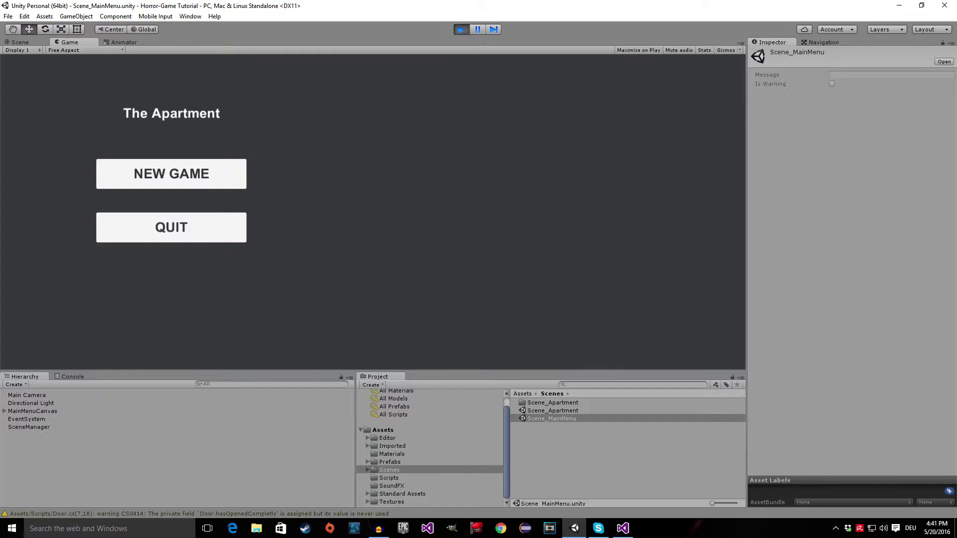
right_click(563, 4)
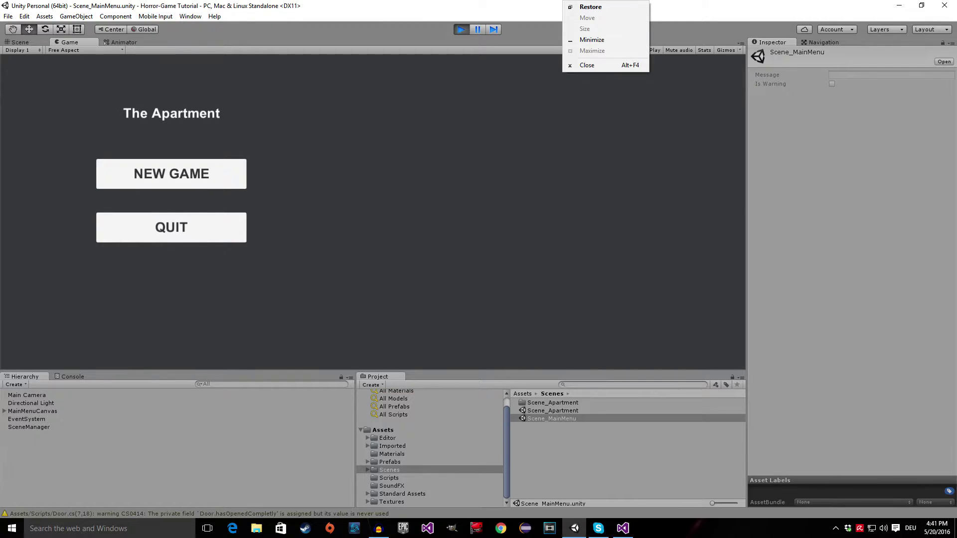
key("Escape")
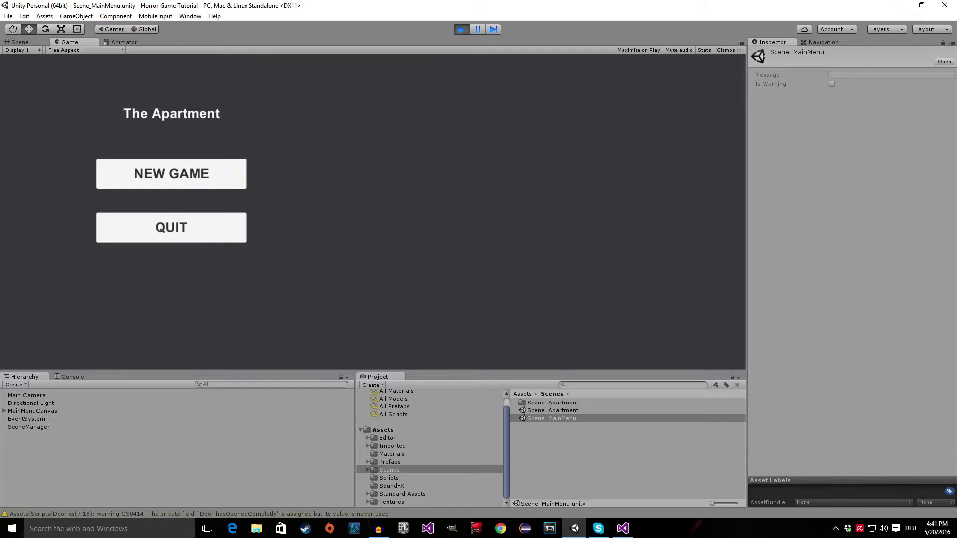
key("ctrl+p")
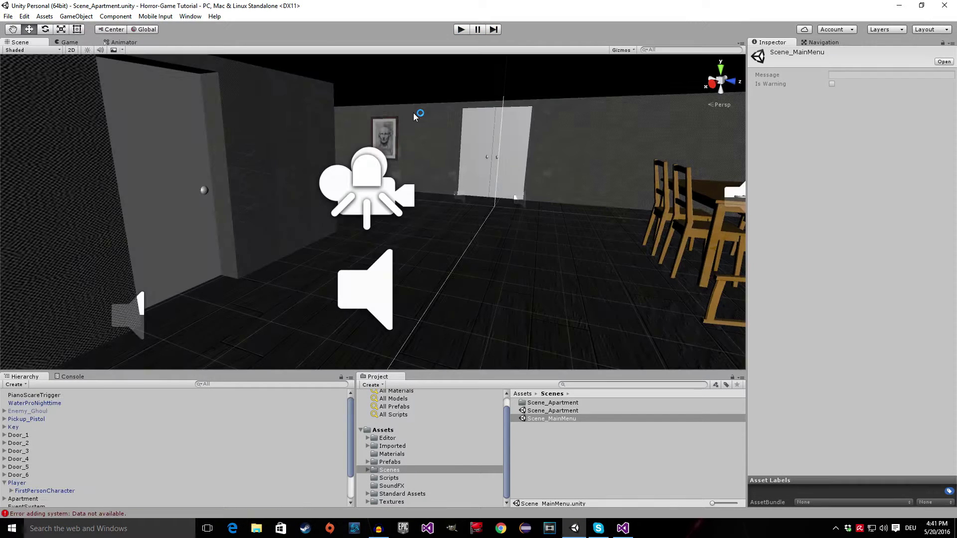
Fly the Scene camera around the room toward the door and table, and list the top-level Assets folder
right_click_drag(449, 186, 702, 161)
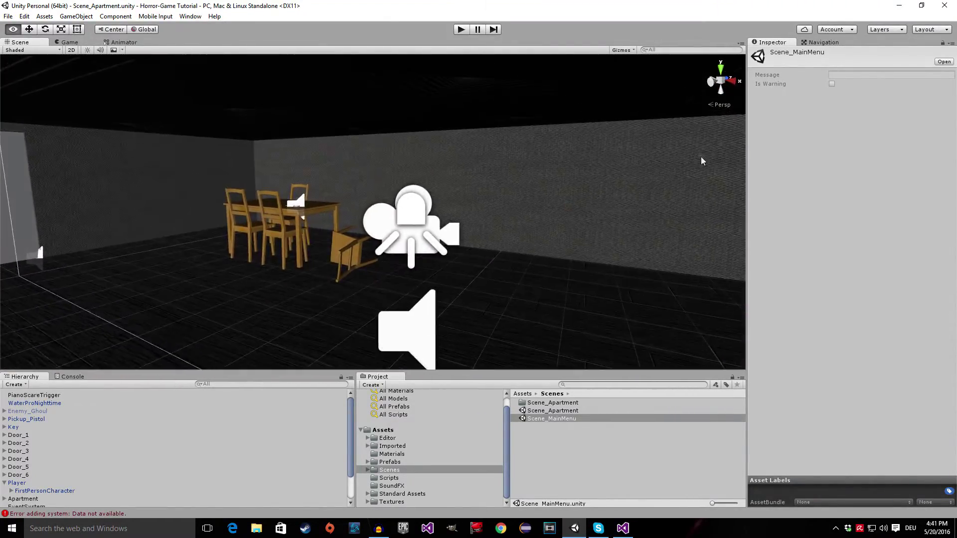
left_click(383, 430)
right_click_drag(498, 214, 350, 208)
key("s")
right_click_drag(605, 216, 636, 193)
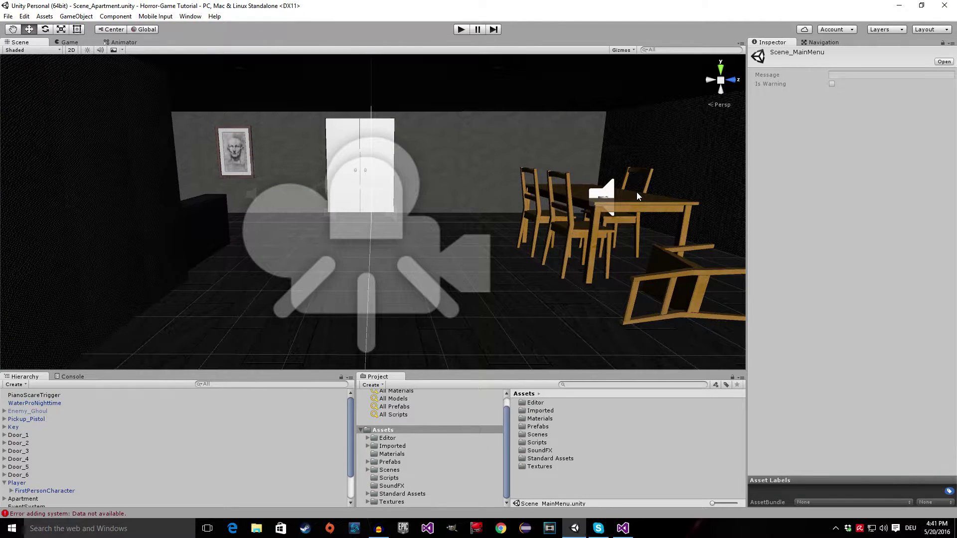
left_click(67, 43)
Inspect the Console's error details and clear the logged errors
scroll(43, 483, "down", 2)
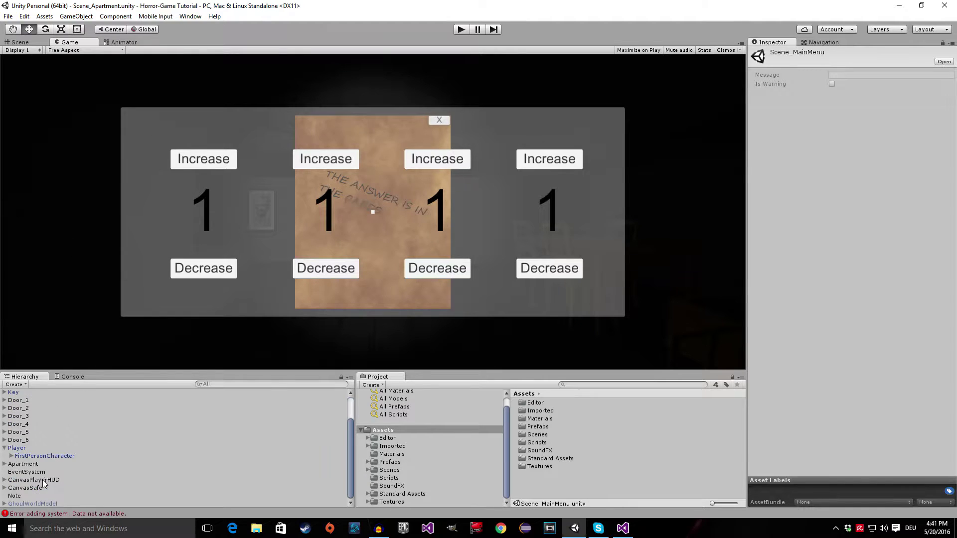
left_click(82, 514)
left_click(11, 384)
left_click(25, 376)
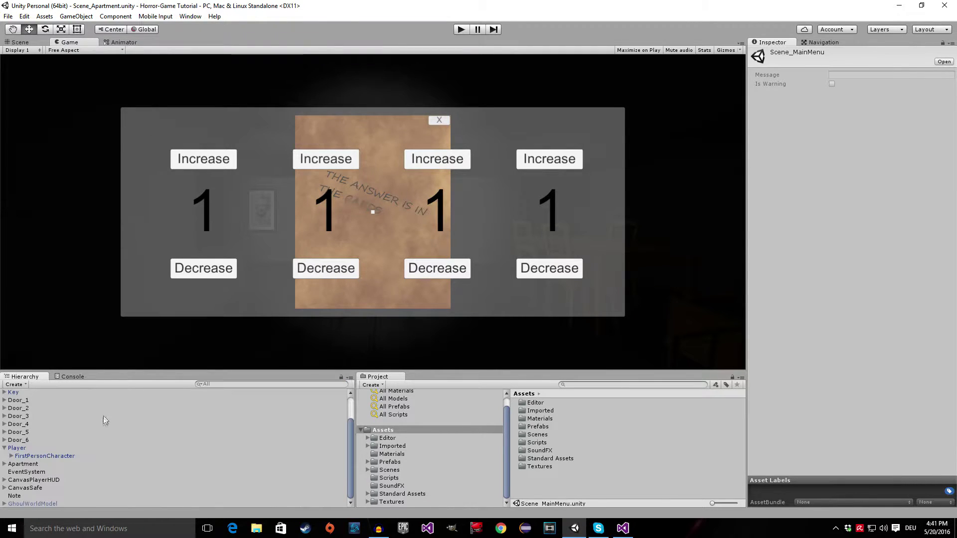
Deactivate CanvasSafe and CanvasPlayerHUD so the Game view shows only the dark room
left_click(25, 488)
left_click(768, 53)
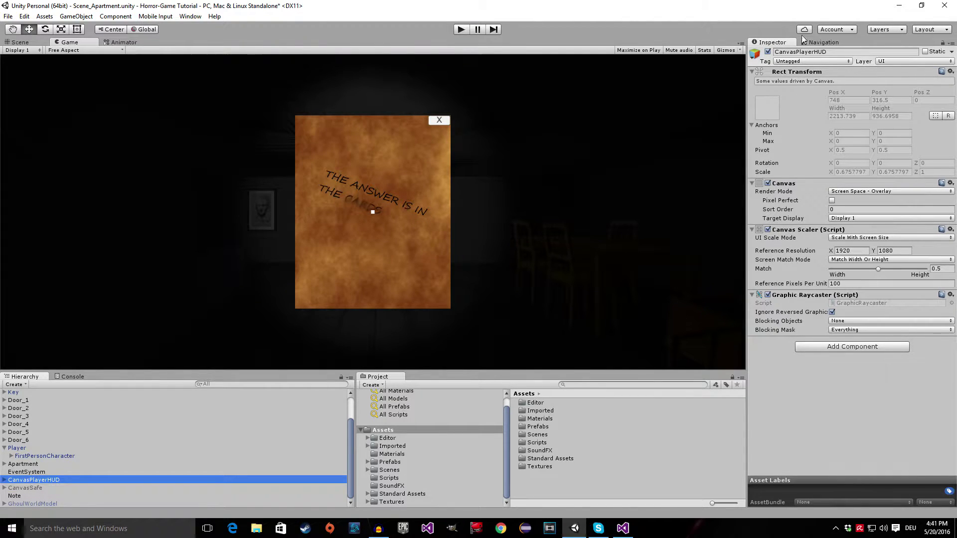
left_click(439, 120)
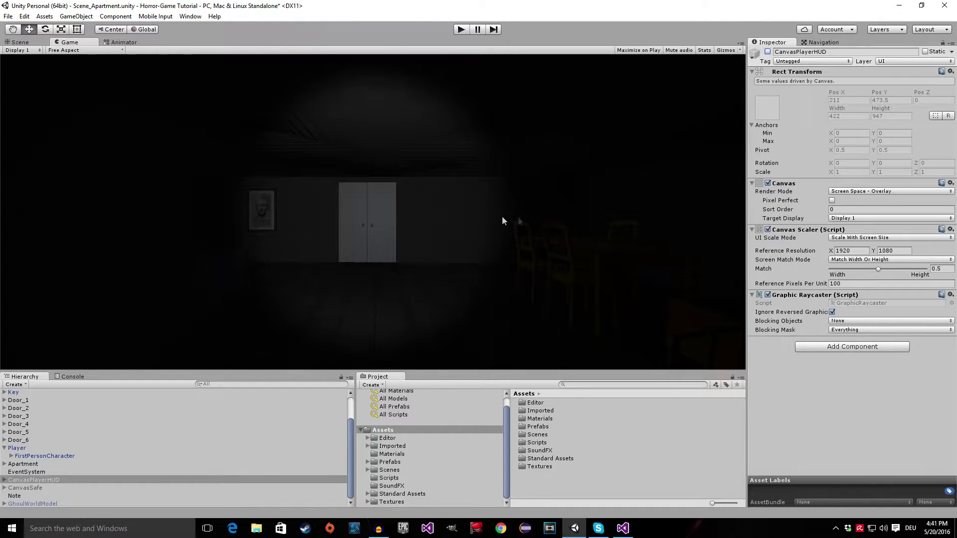
right_click(383, 430)
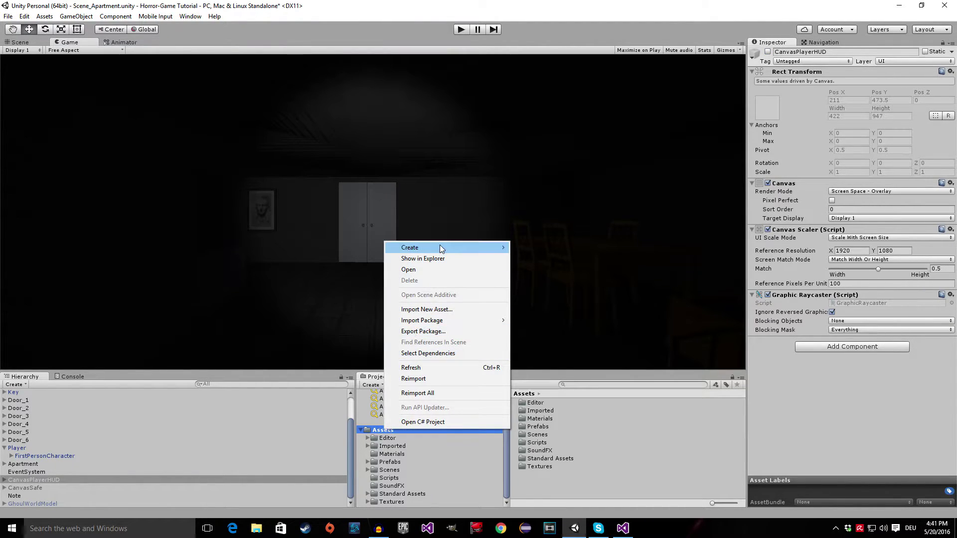
Import all files of the standard Effects package through Assets > Import Package > Effects
mouse_move(441, 249)
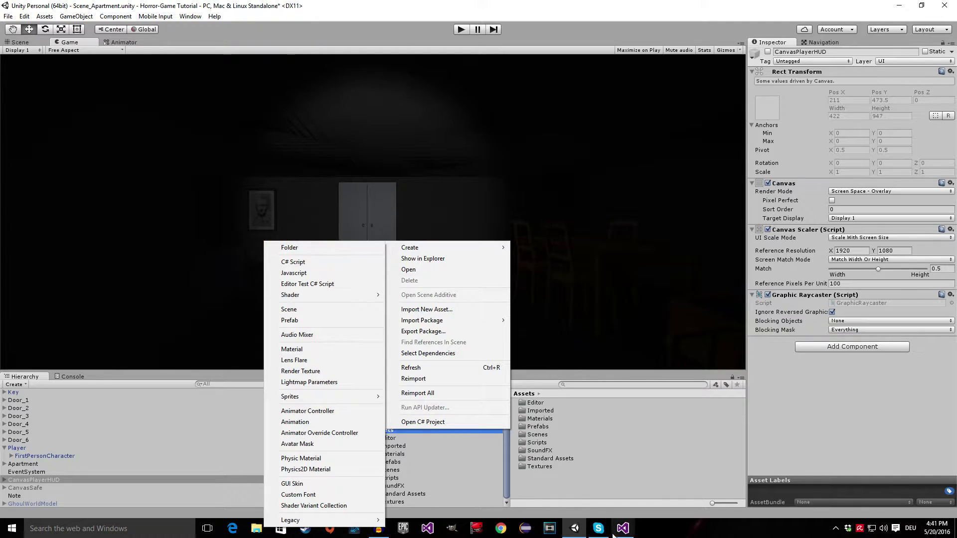
left_click(545, 486)
right_click(381, 430)
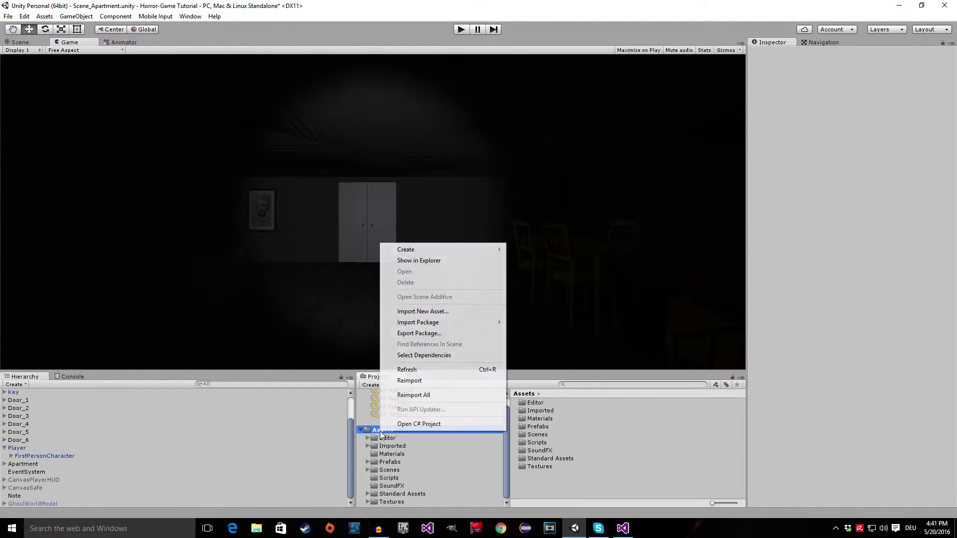
mouse_move(440, 326)
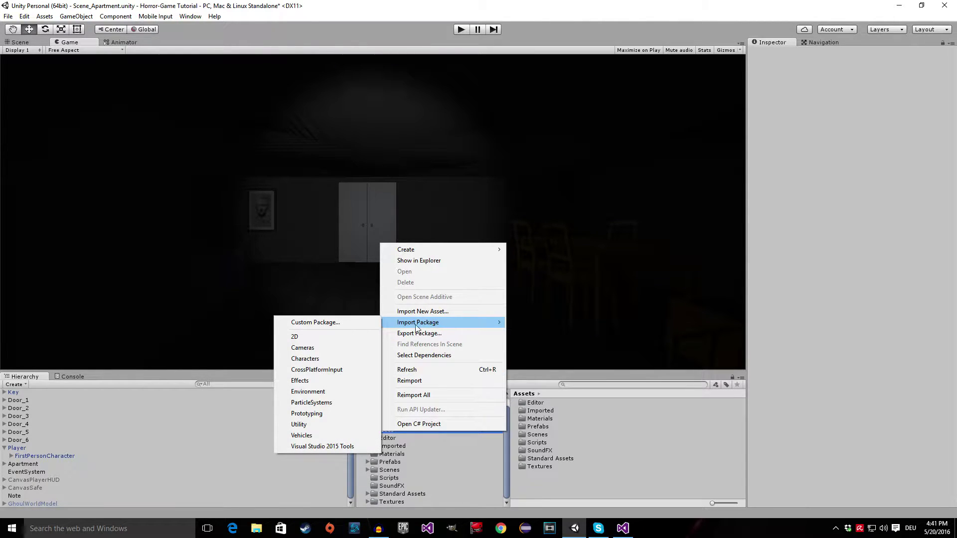
left_click(300, 382)
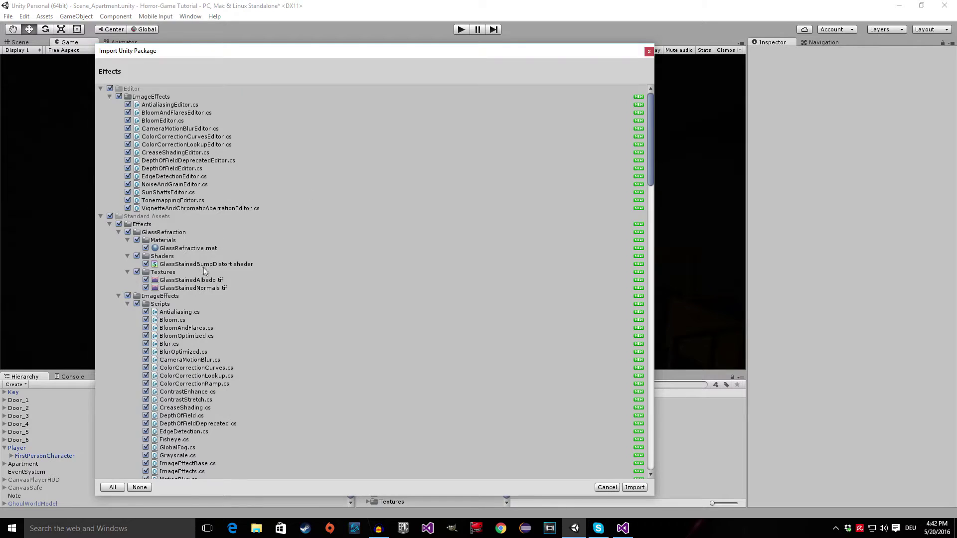
scroll(203, 267, "down", 15)
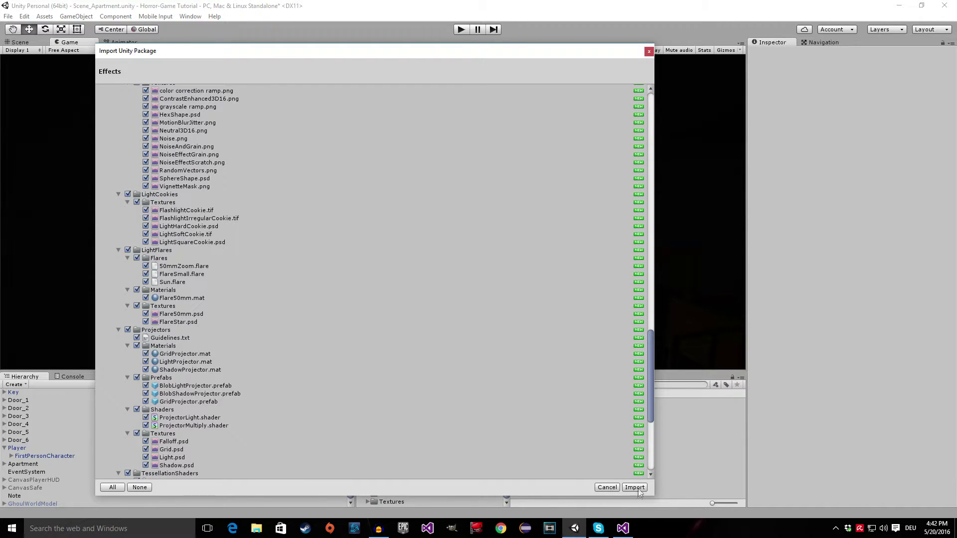
left_click(635, 487)
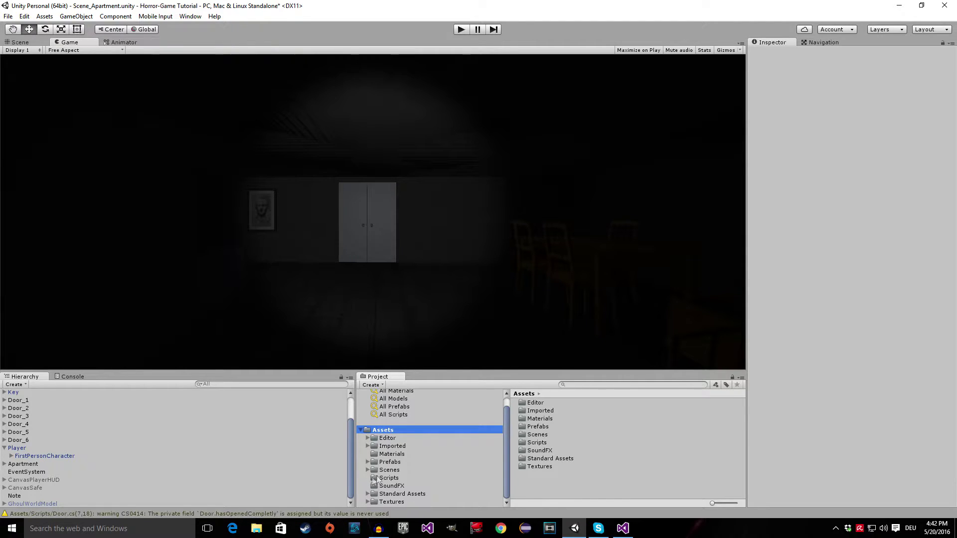
left_click(401, 486)
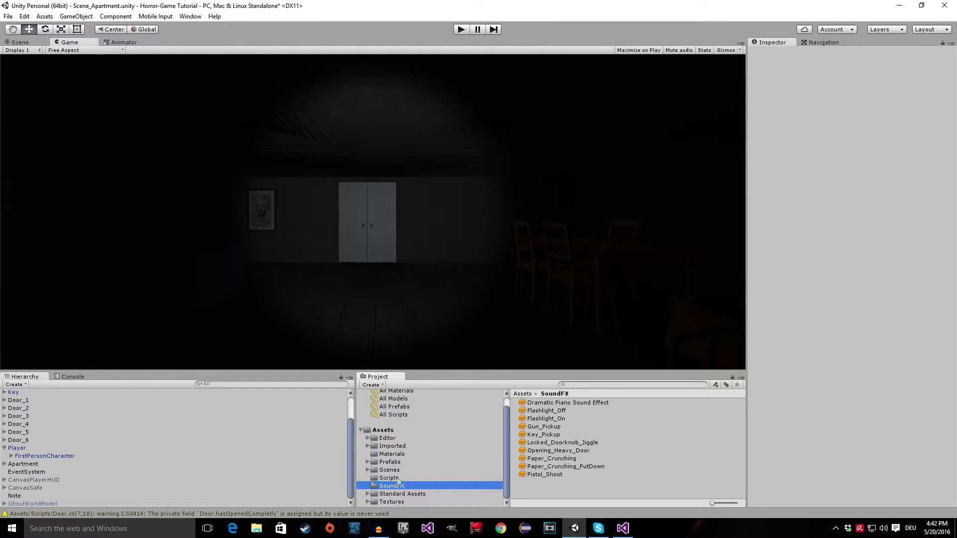
Add an Image Effects > Other > Antialiasing component (FXAA3 Console) to the FirstPersonCharacter camera
left_click(393, 494)
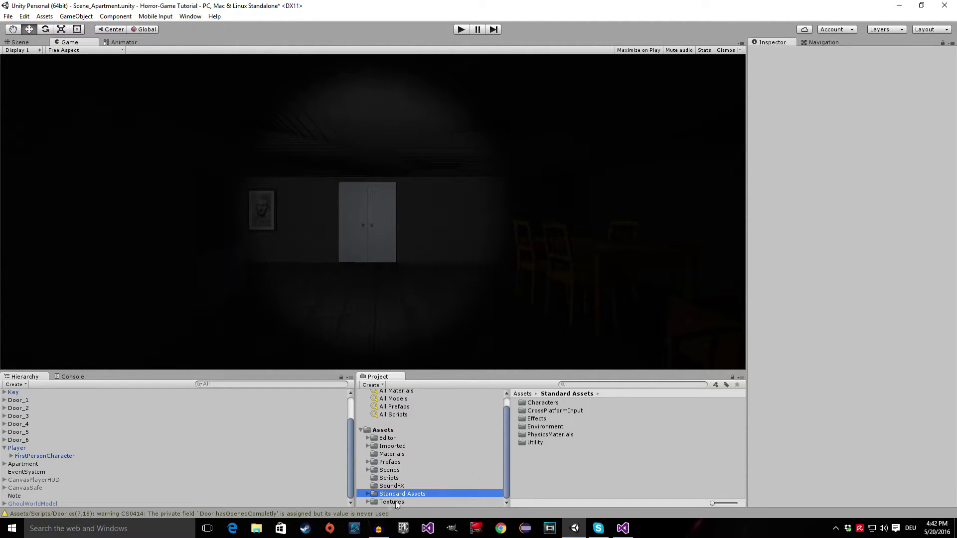
left_click(51, 456)
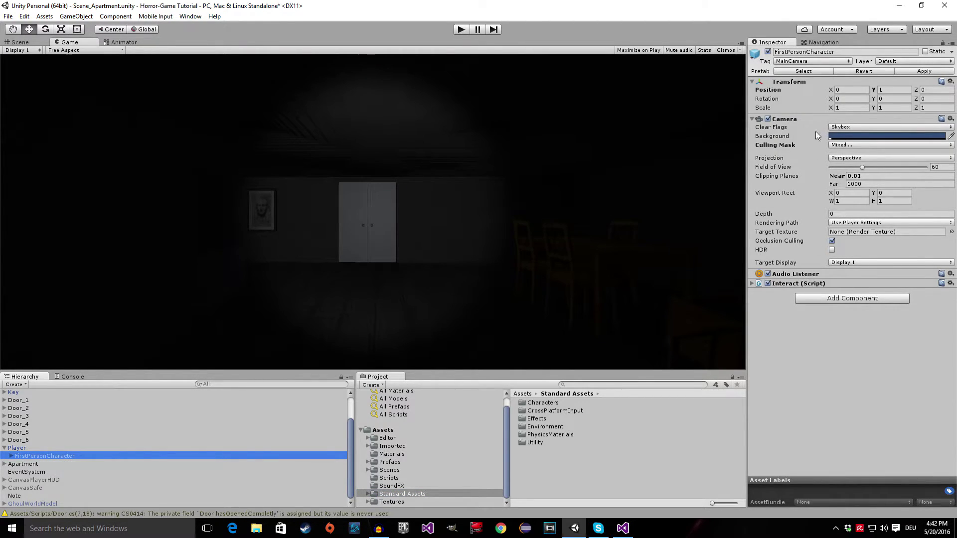
left_click(835, 298)
key("BackSpace")
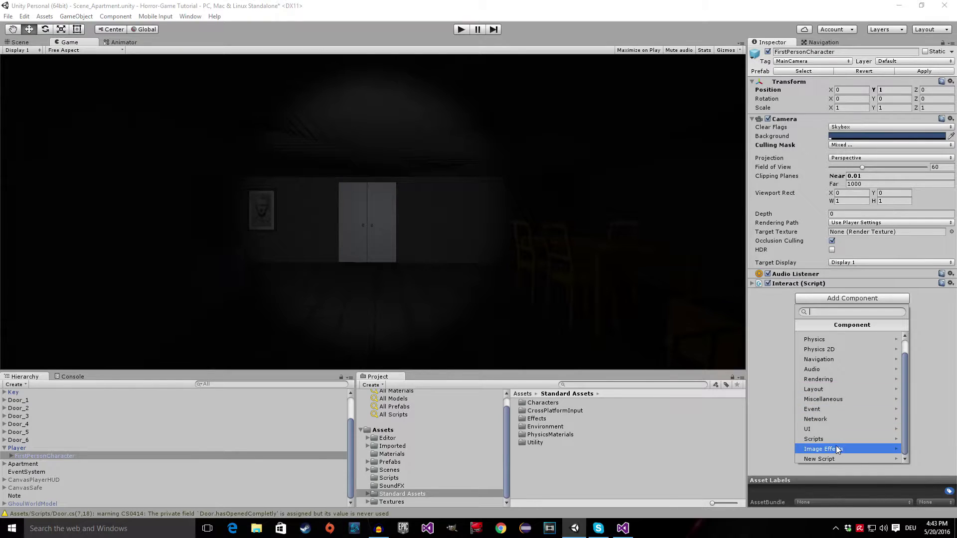
scroll(835, 376, "up", 2)
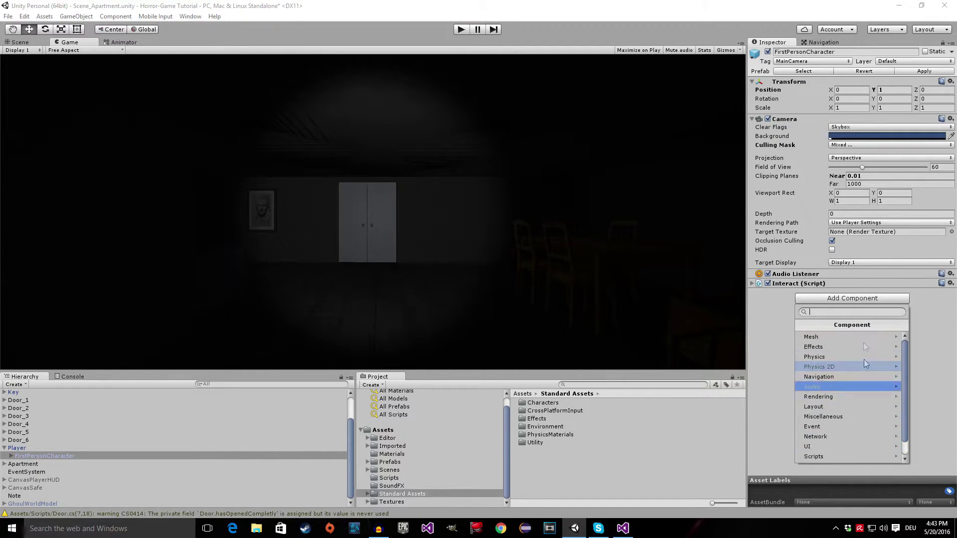
scroll(847, 429, "down", 2)
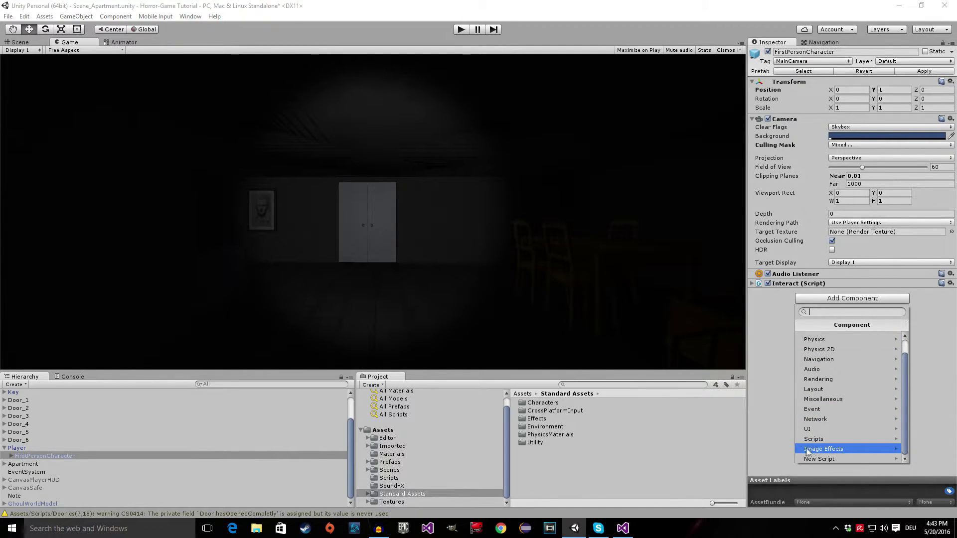
left_click(821, 451)
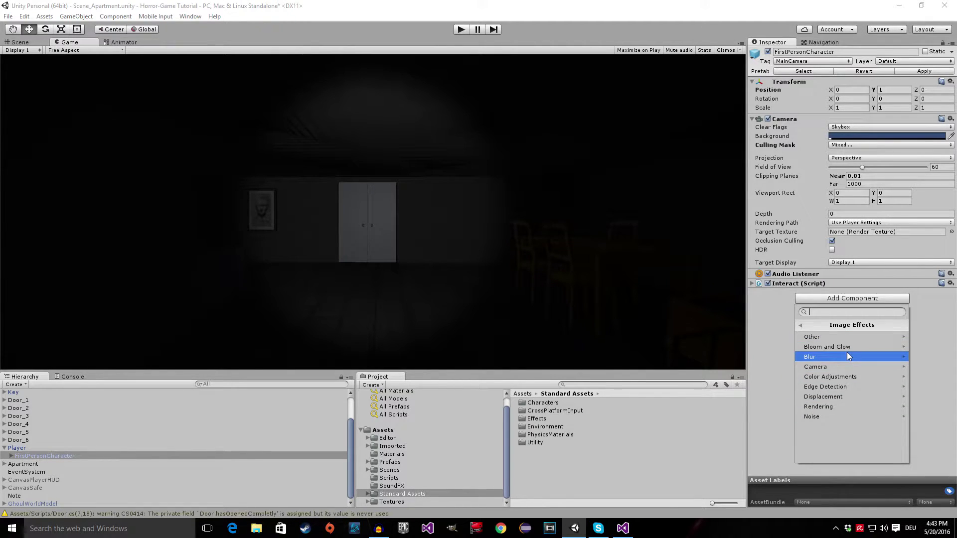
left_click(858, 338)
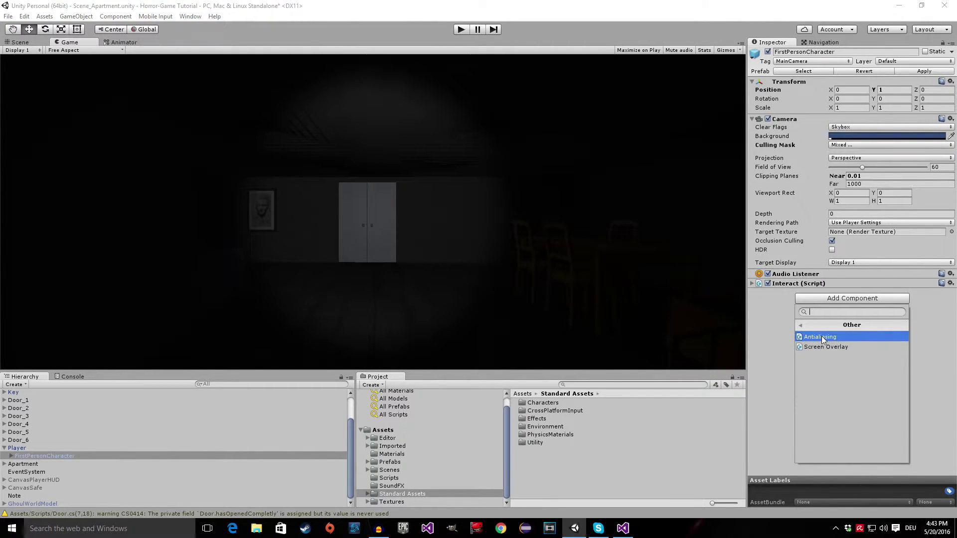
left_click(814, 337)
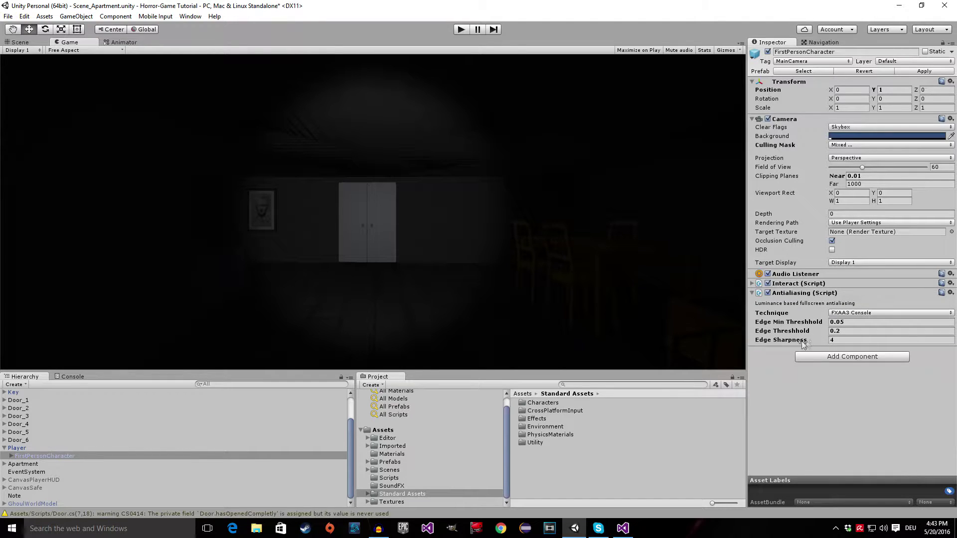
left_click(19, 43)
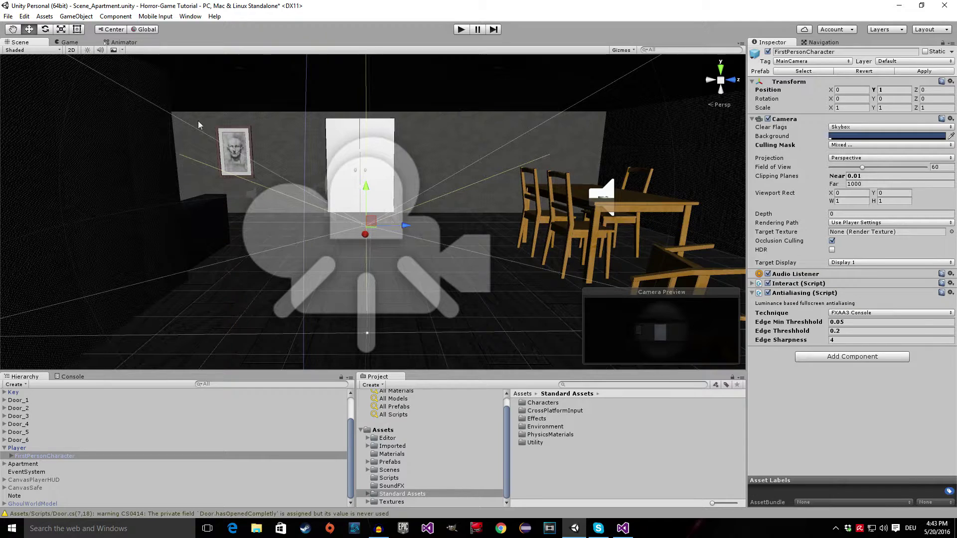
Play-test the apartment, walking forward toward the table and chairs, then stop the game
left_click(461, 29)
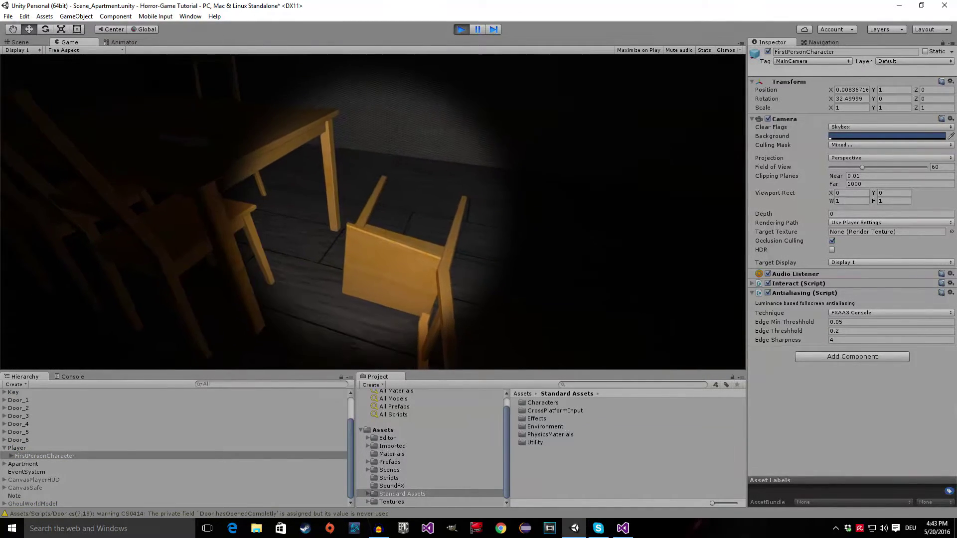
key("w")
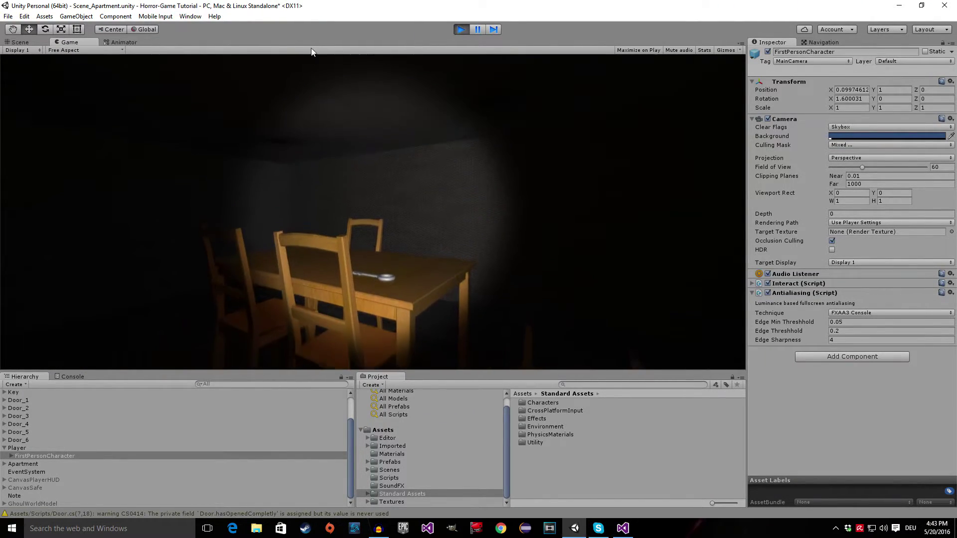
key("w")
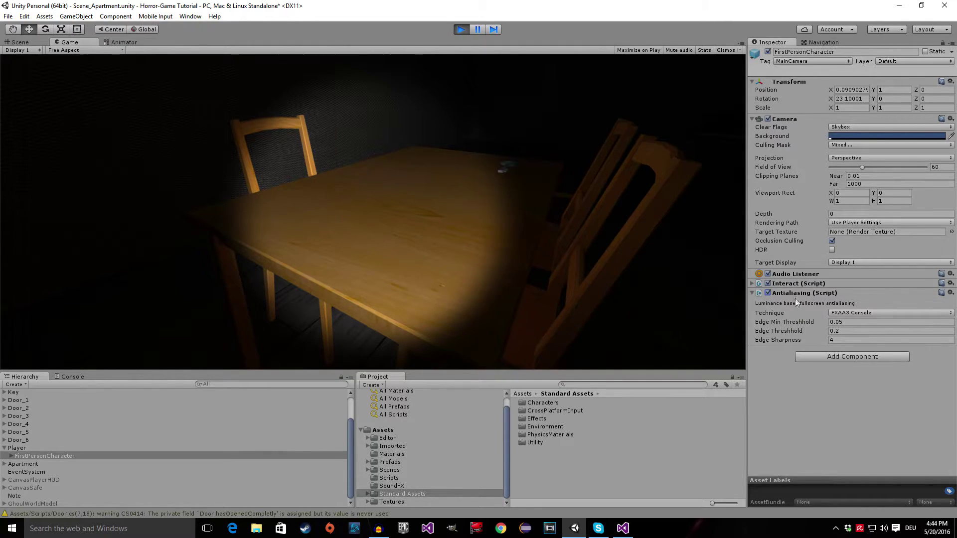
left_click(456, 30)
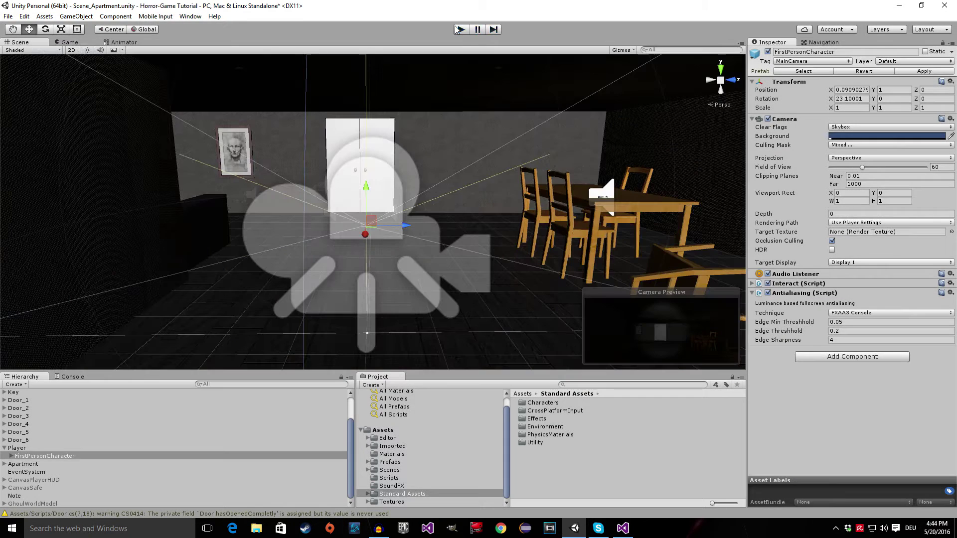
Browse the Camera, Displacement and Other image effect categories in Add Component
left_click(827, 357)
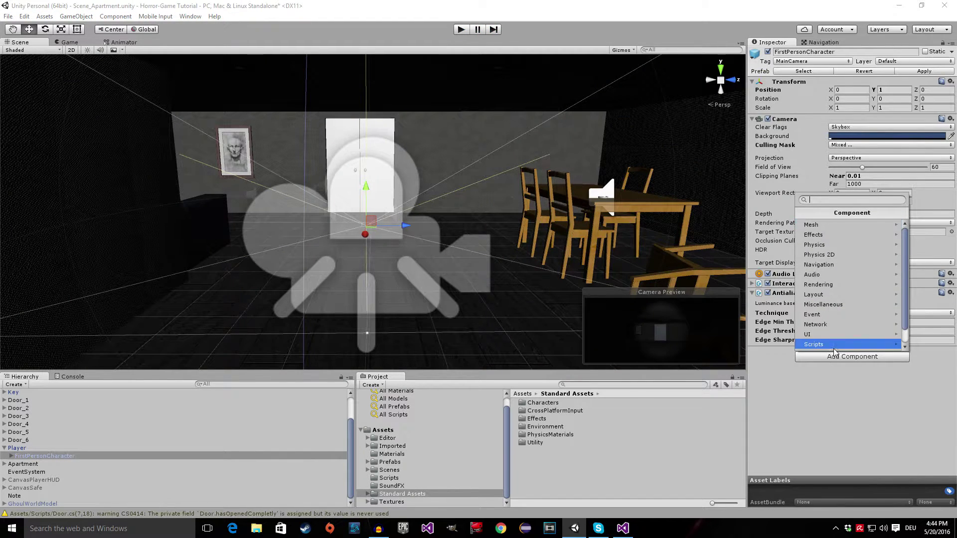
left_click(846, 338)
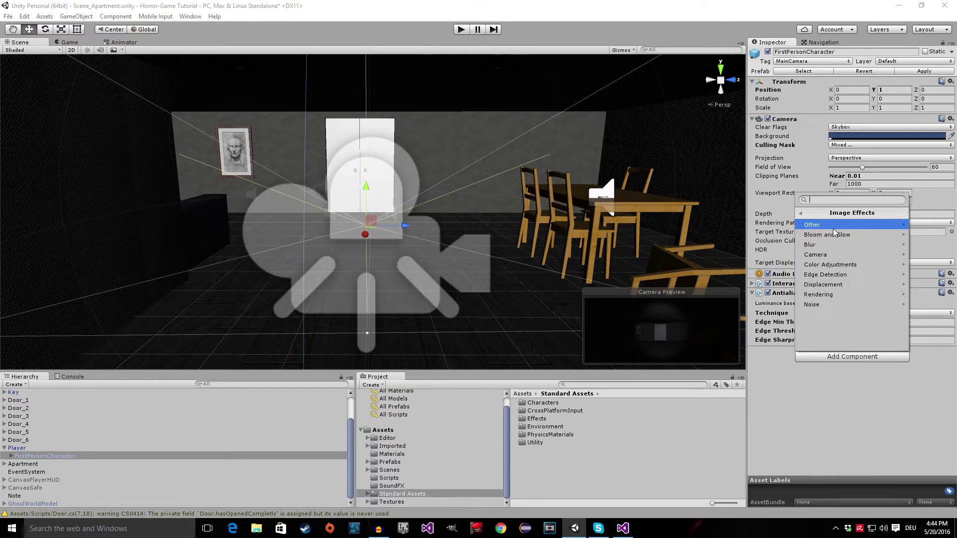
left_click(859, 255)
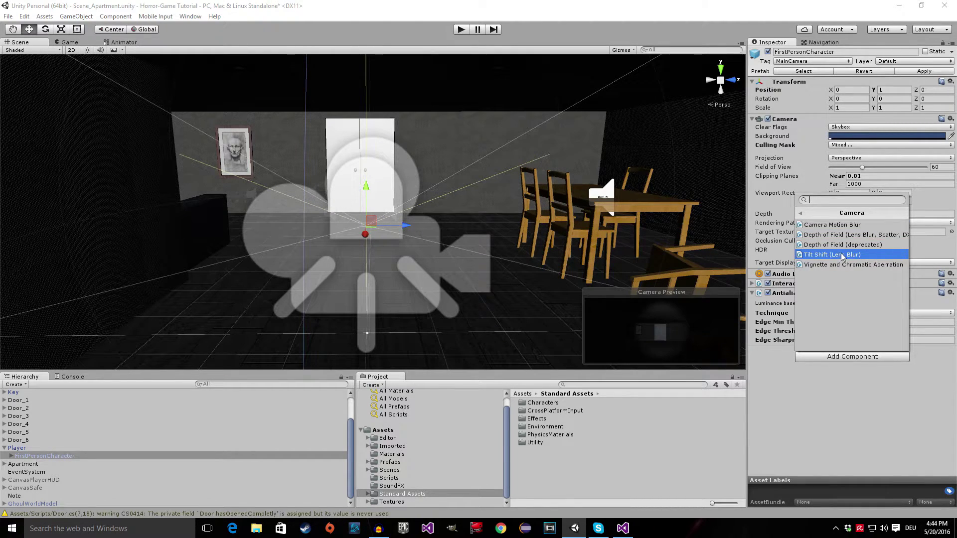
left_click(808, 218)
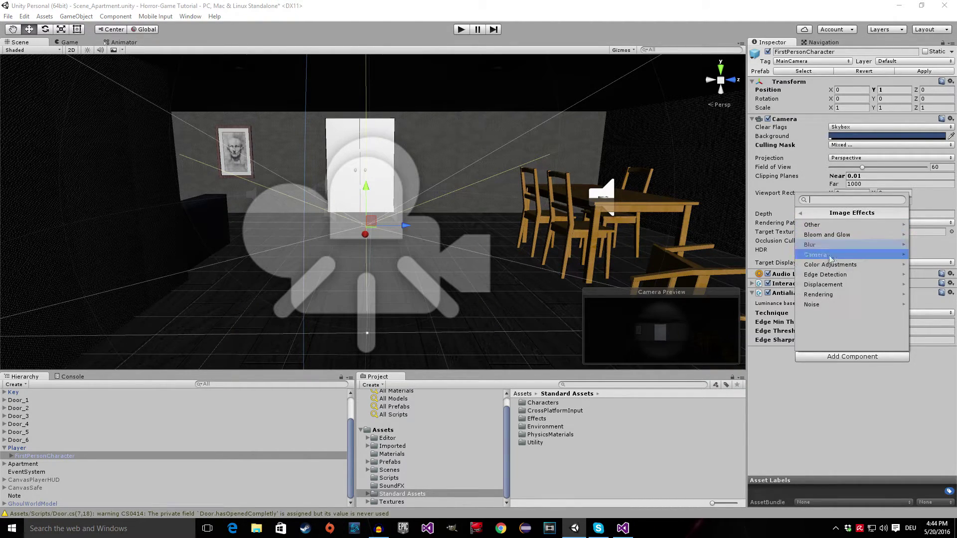
left_click(840, 282)
left_click(807, 216)
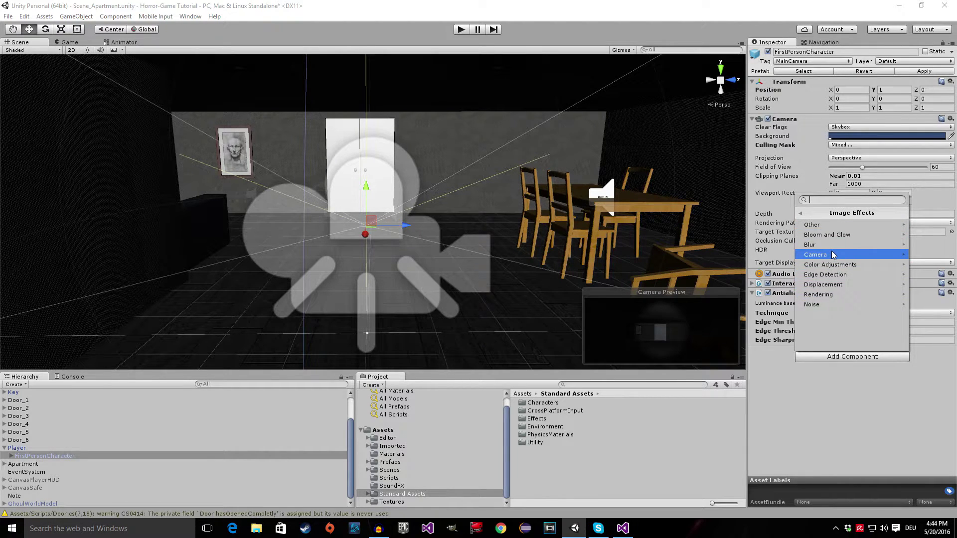
left_click(836, 226)
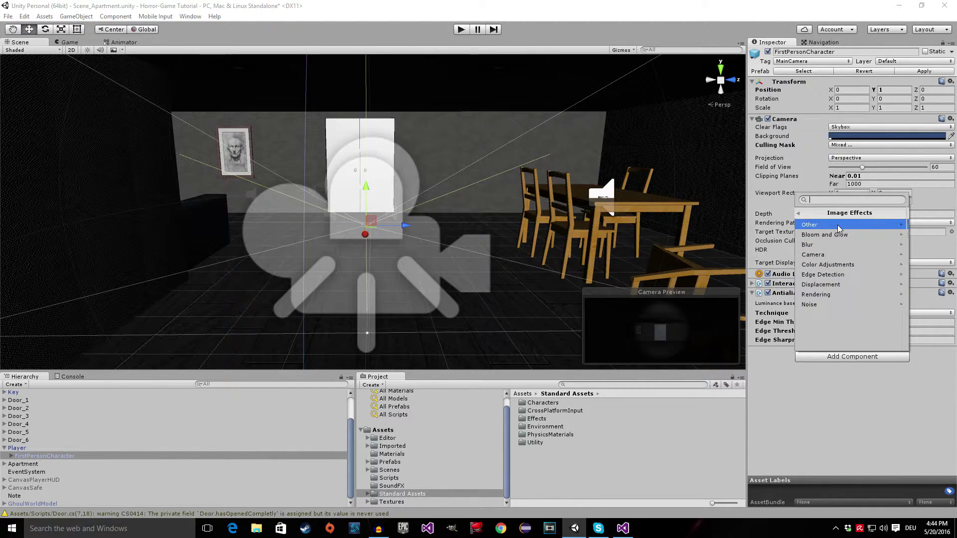
left_click(806, 215)
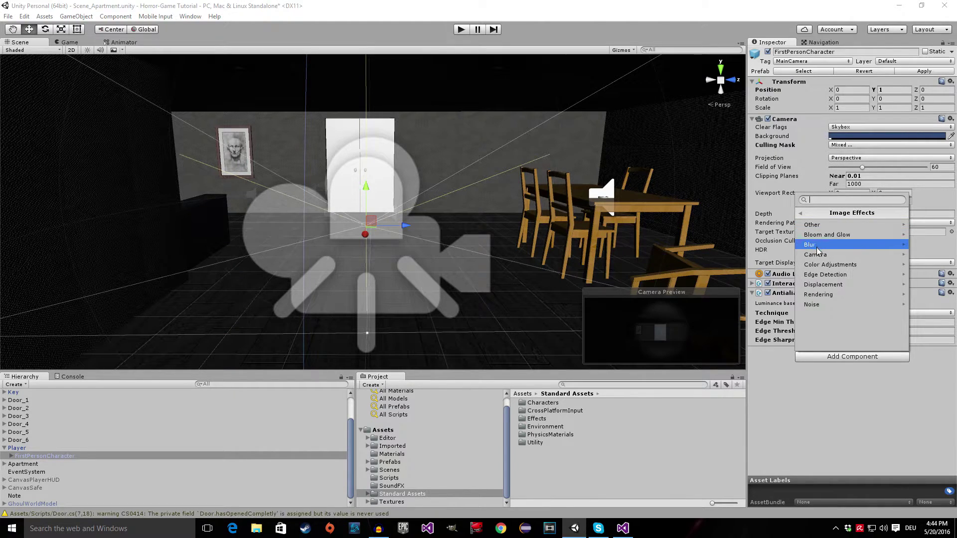
Add Noise And Grain (Filmic) from the Noise category and start the game to preview it
left_click(822, 304)
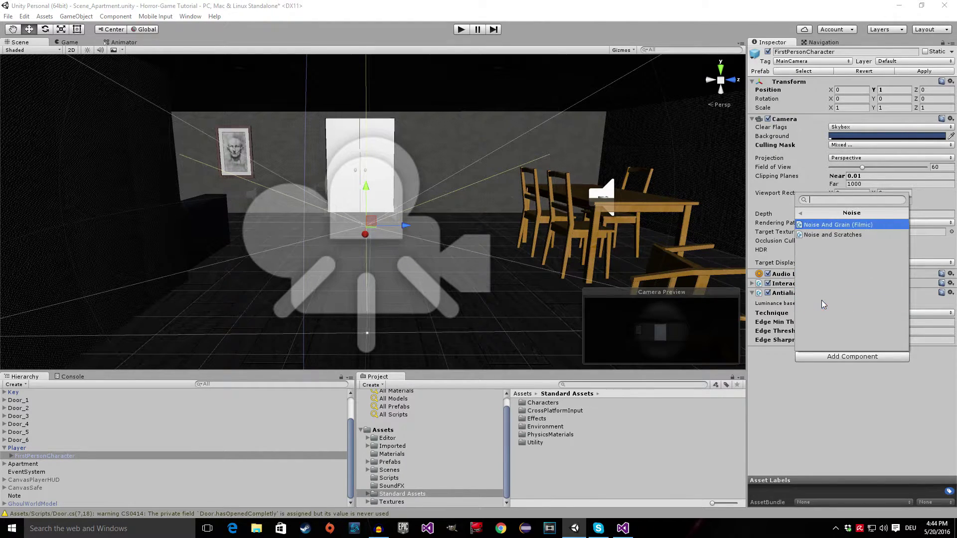
left_click(841, 226)
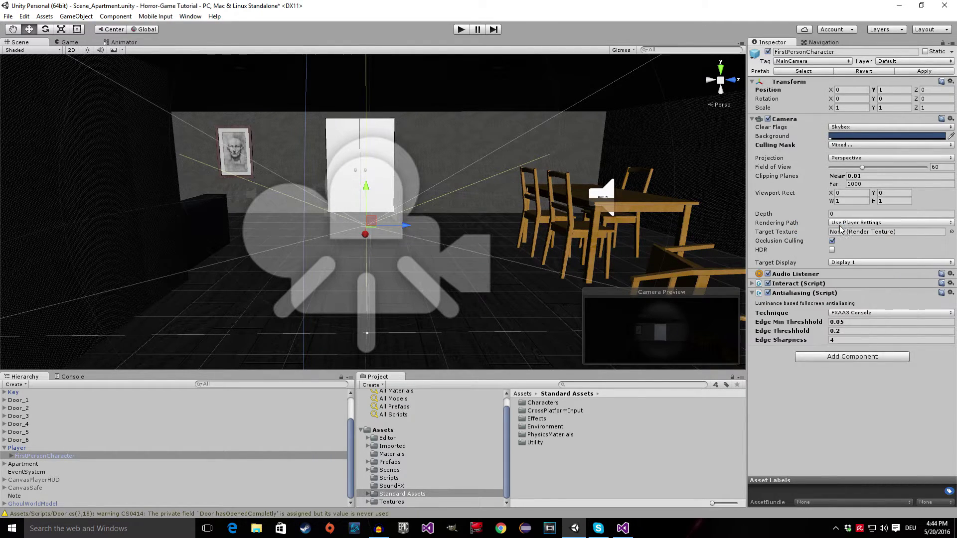
scroll(847, 310, "down", 3)
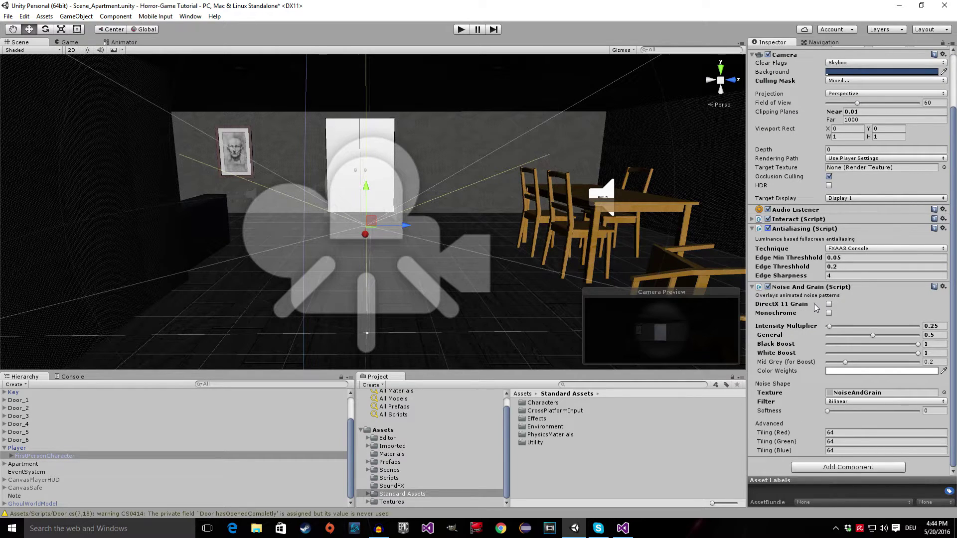
left_click(459, 30)
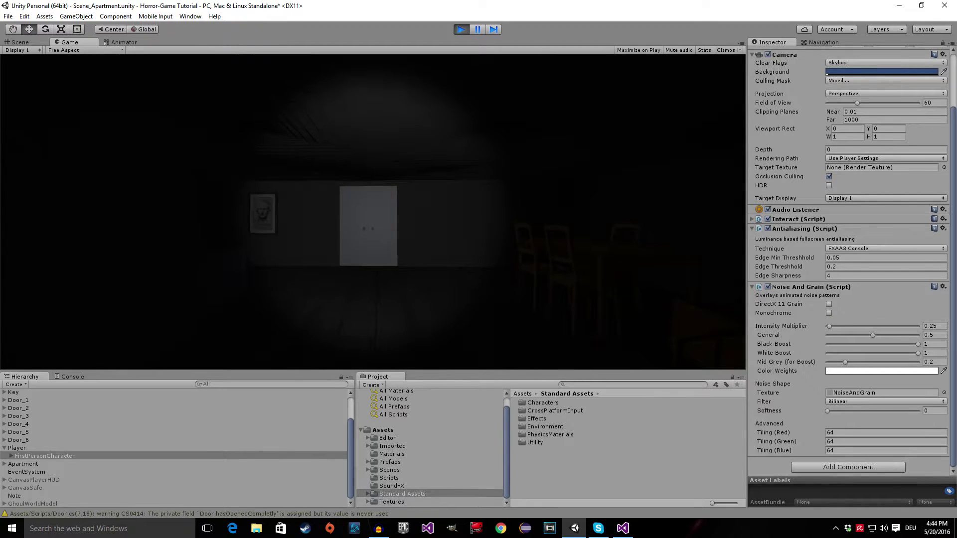
Enable DirectX 11 Grain, walk to the white door and back, then stop the play test
left_click(829, 304)
left_click(490, 200)
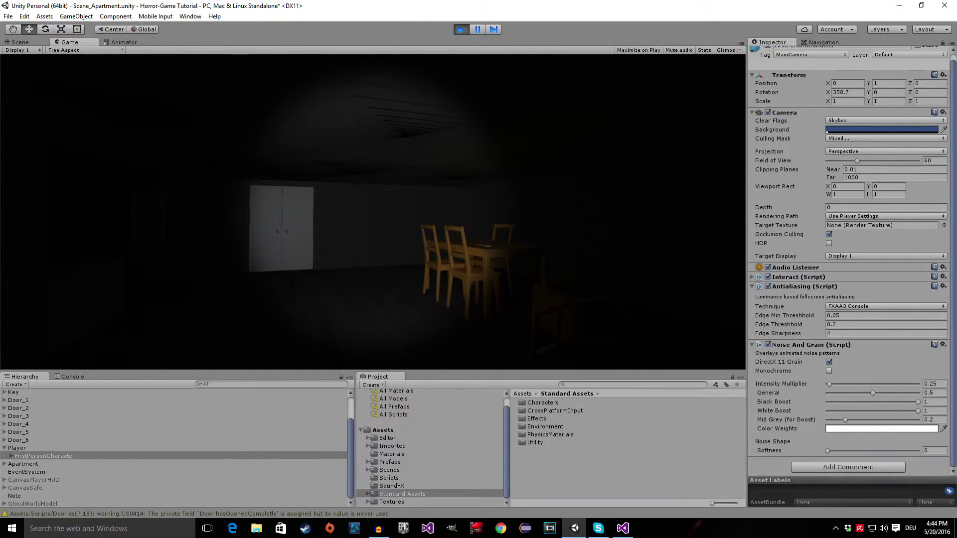
key("w")
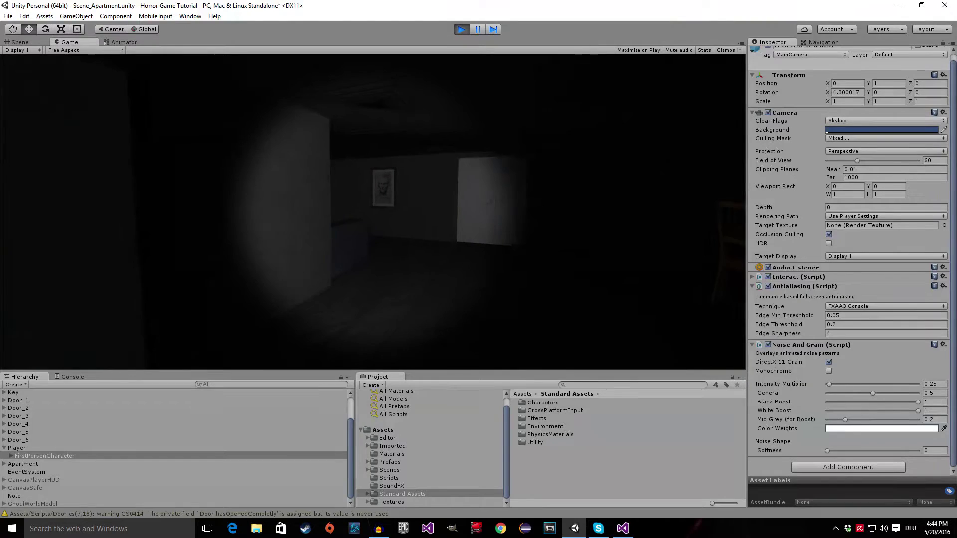
key("s")
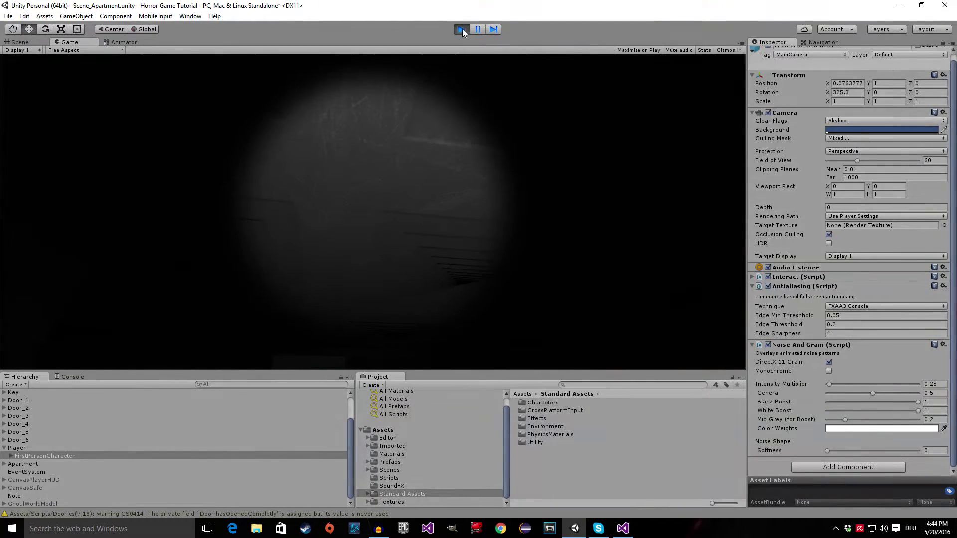
left_click(461, 29)
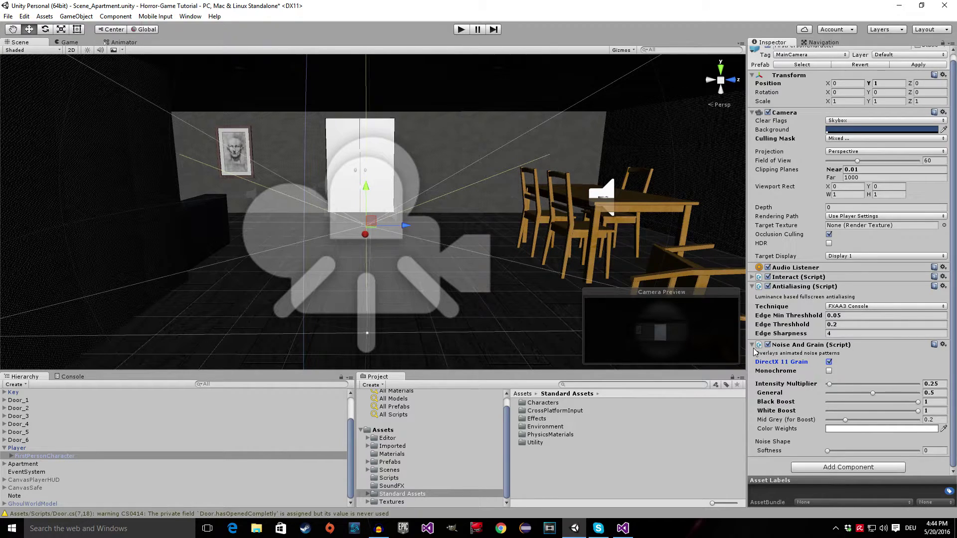
Collapse Noise And Grain and Antialiasing, then add Color Correction (Curves, Saturation) from Color Adjustments
left_click(752, 344)
left_click(752, 293)
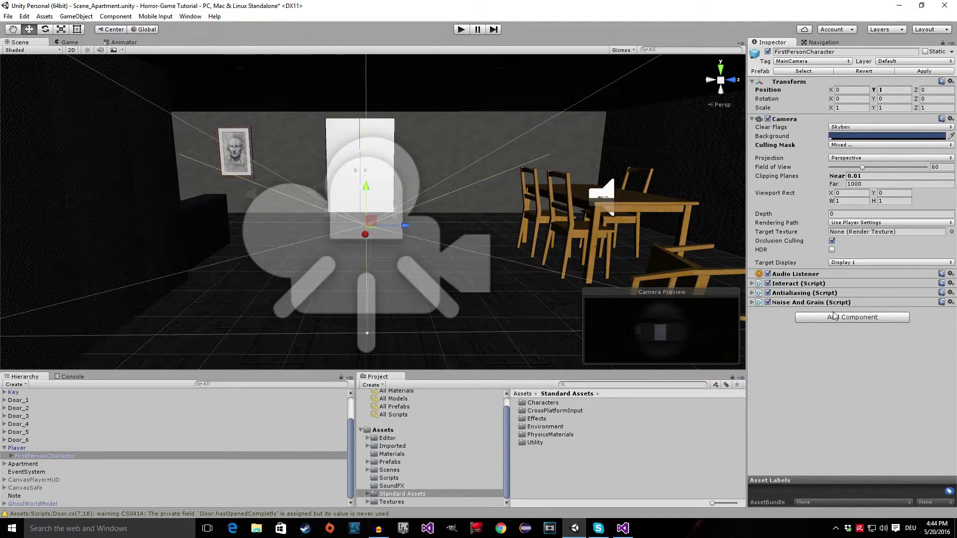
left_click(835, 318)
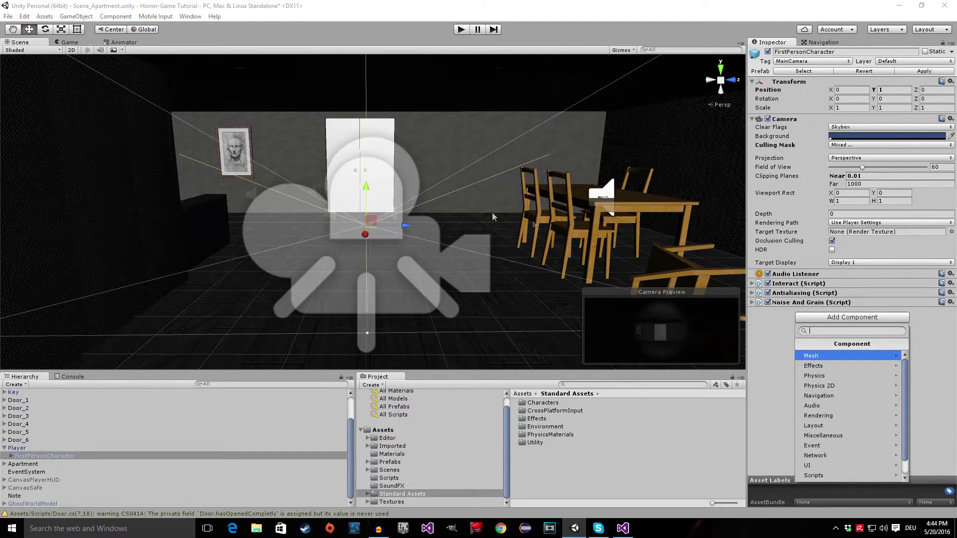
scroll(827, 424, "down", 2)
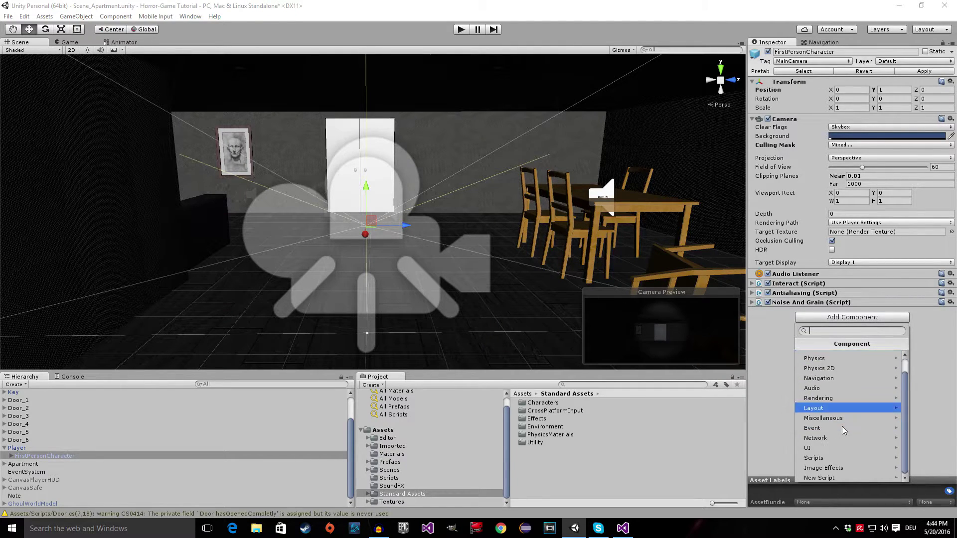
left_click(827, 465)
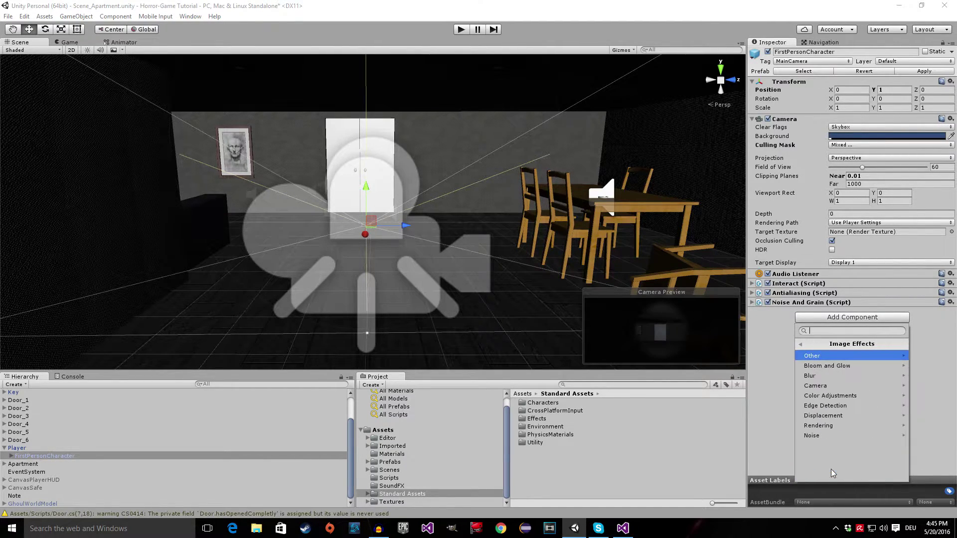
left_click(855, 400)
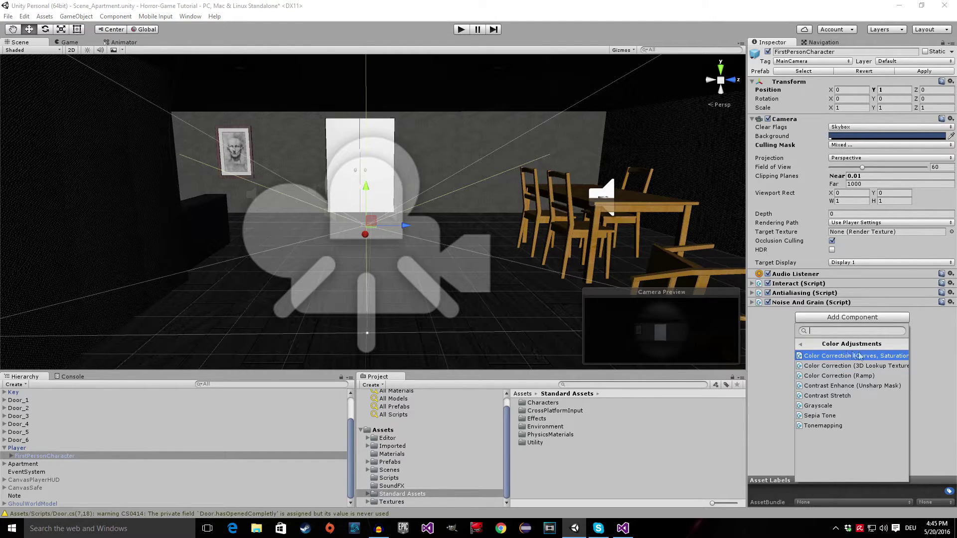
left_click(885, 359)
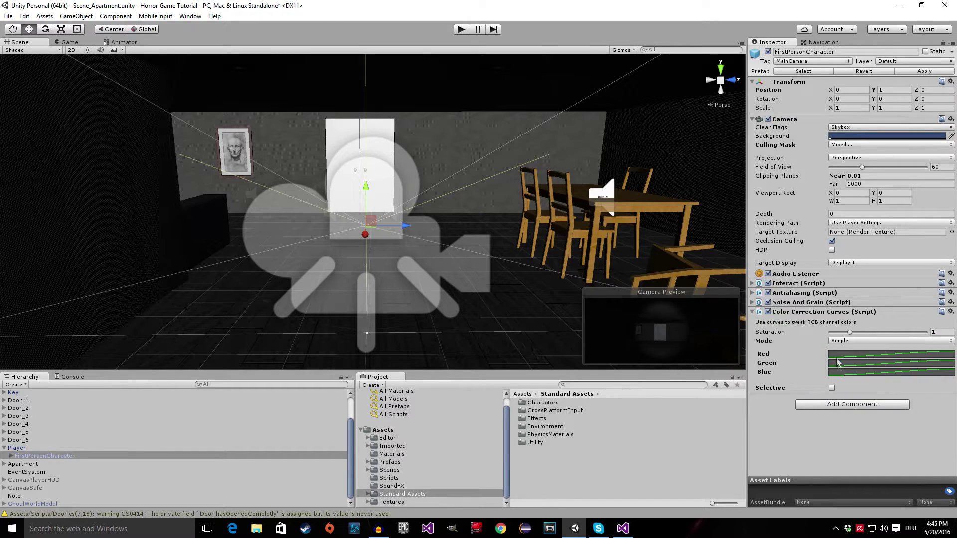
Apply the linear preset to the red, green and blue channel curves
left_click(845, 353)
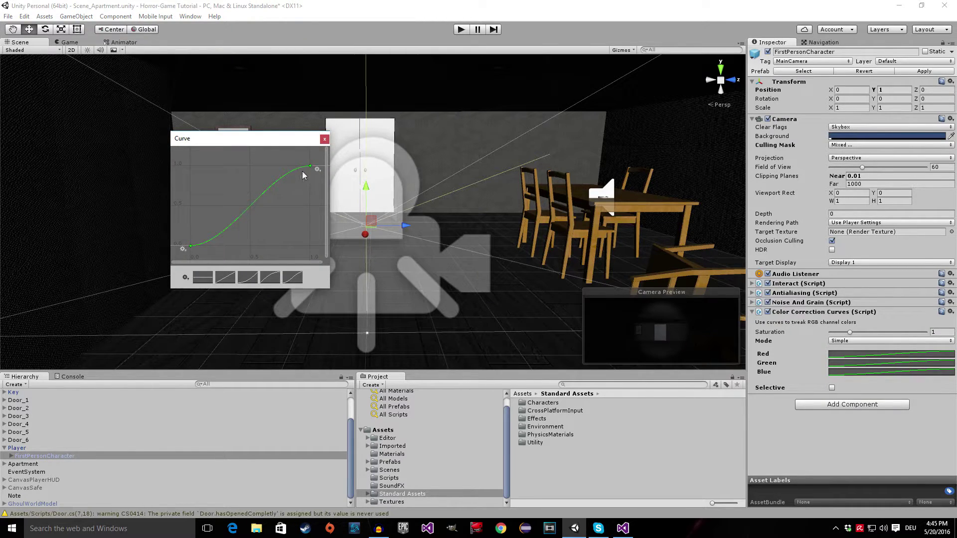
left_click_drag(261, 194, 260, 195)
left_click(231, 276)
left_click(324, 139)
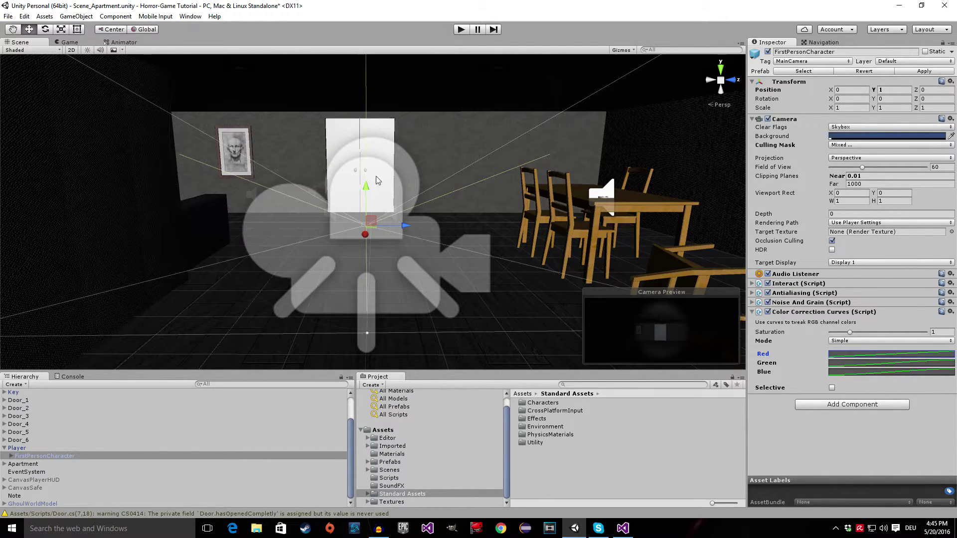
left_click(888, 363)
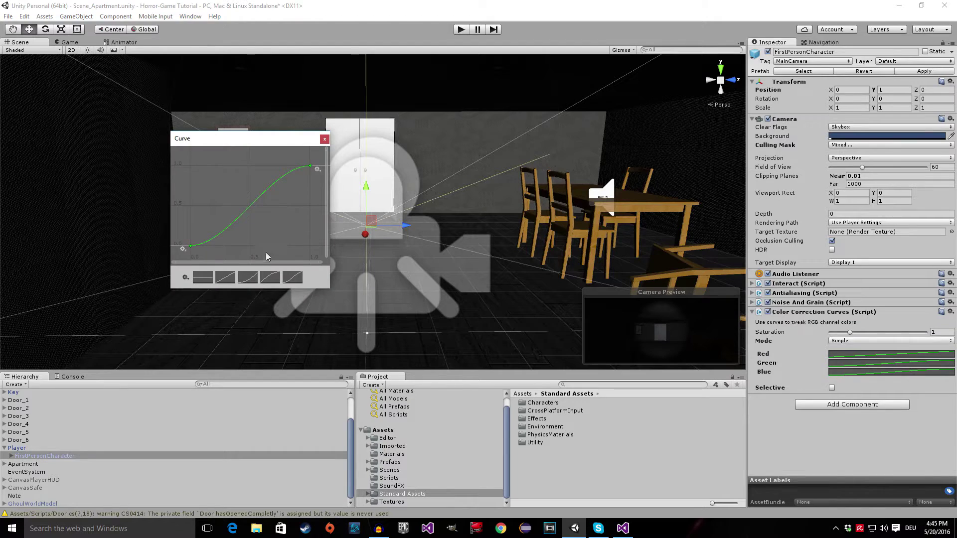
left_click(225, 277)
left_click(326, 141)
left_click(896, 372)
left_click(226, 277)
left_click(324, 140)
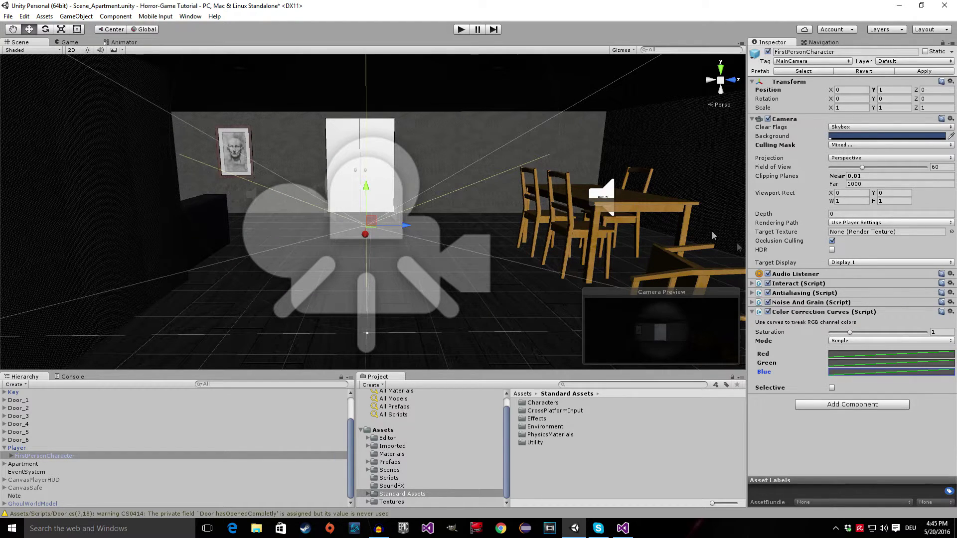
Raise the red curve's start key to about 0.155 and check the red tint in the Game view
left_click(861, 356)
left_click_drag(190, 244, 193, 171)
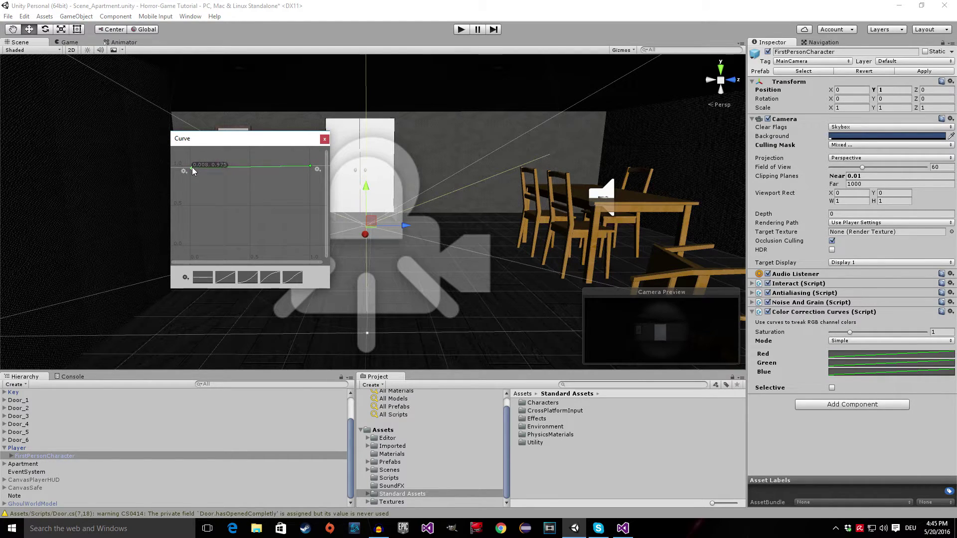
left_click(325, 139)
left_click(80, 43)
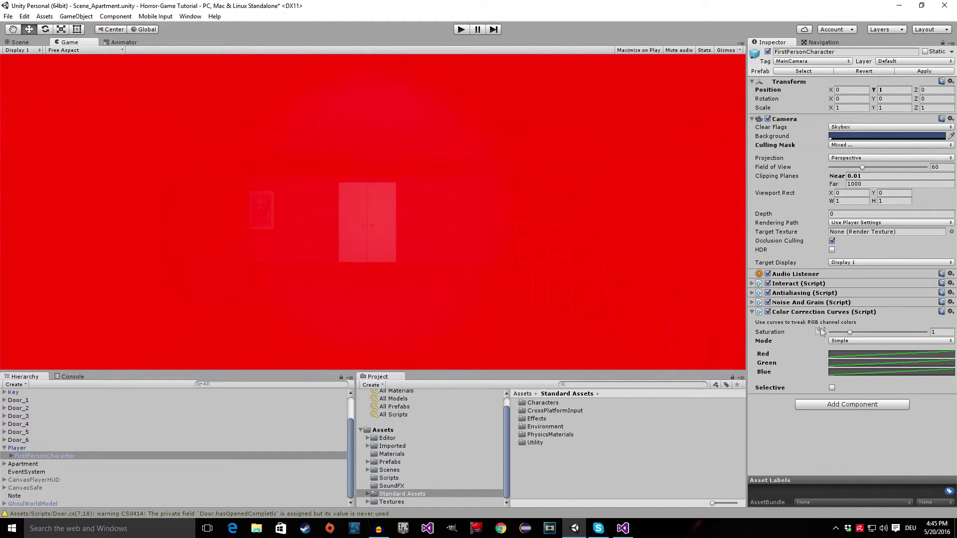
Make the green curve a steep linear ramp, then collapse the Color Correction Curves component
left_click(848, 359)
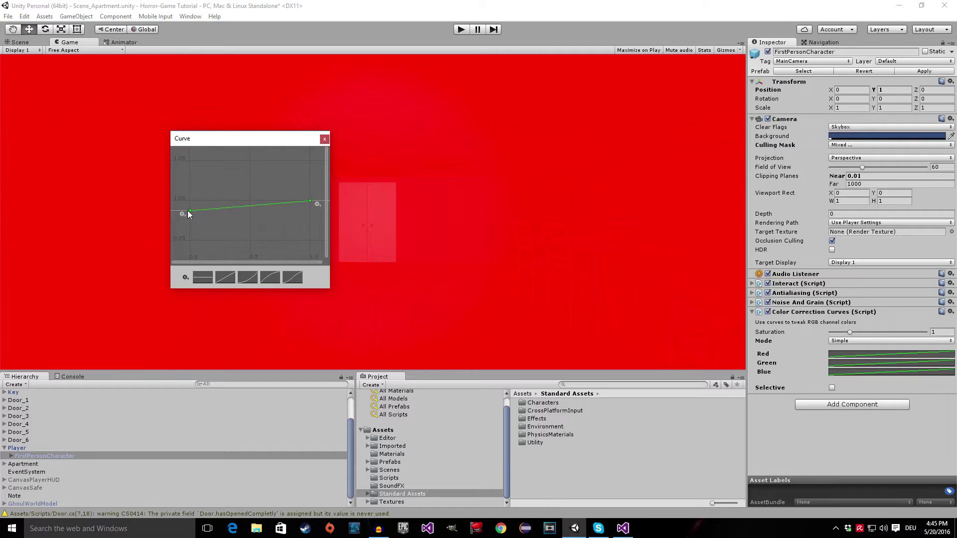
left_click(231, 275)
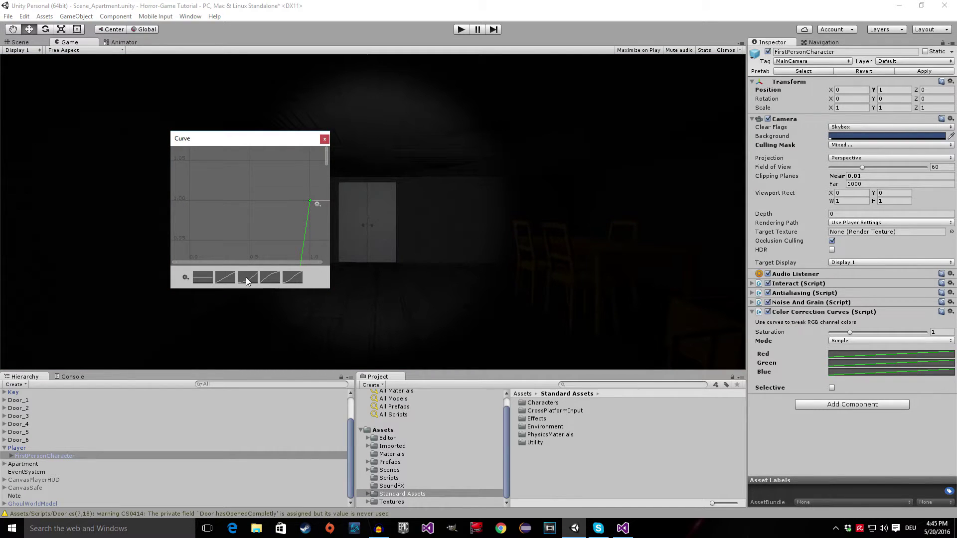
left_click_drag(327, 155, 318, 248)
scroll(261, 211, "down", 5)
scroll(264, 231, "down", 5)
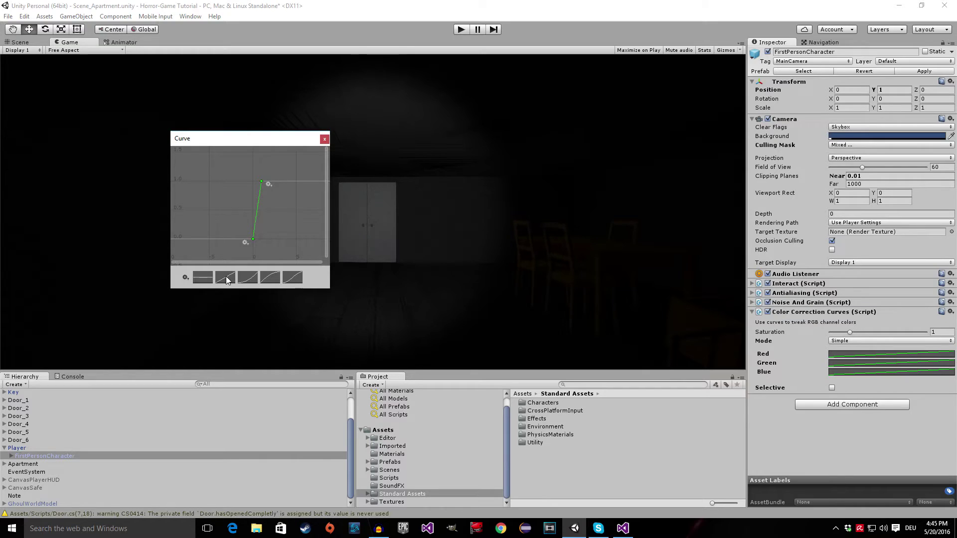
scroll(264, 228, "up", 5)
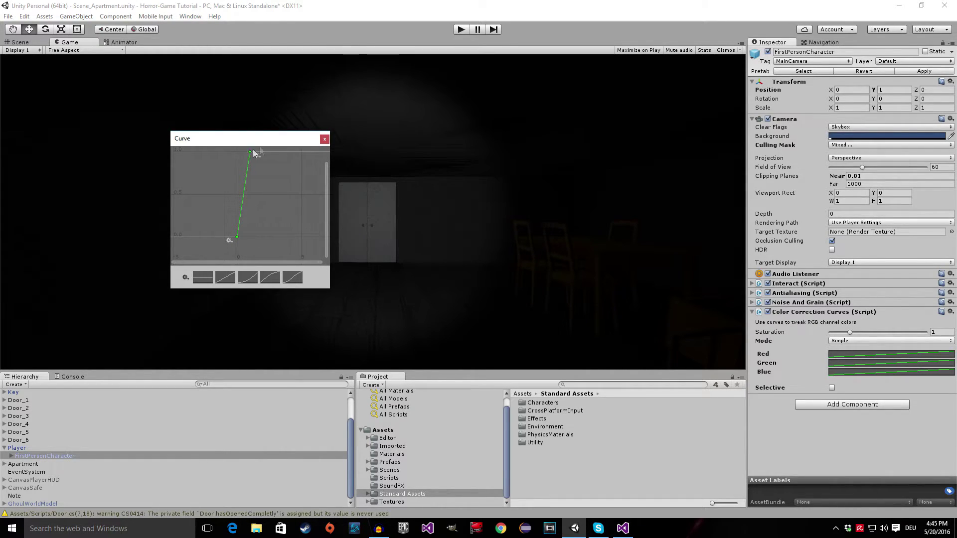
left_click(324, 138)
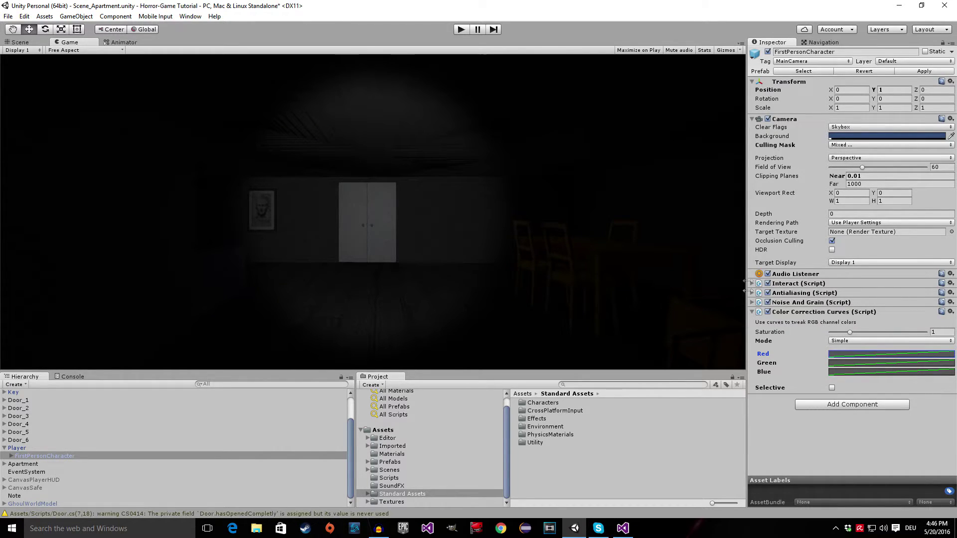
left_click(752, 312)
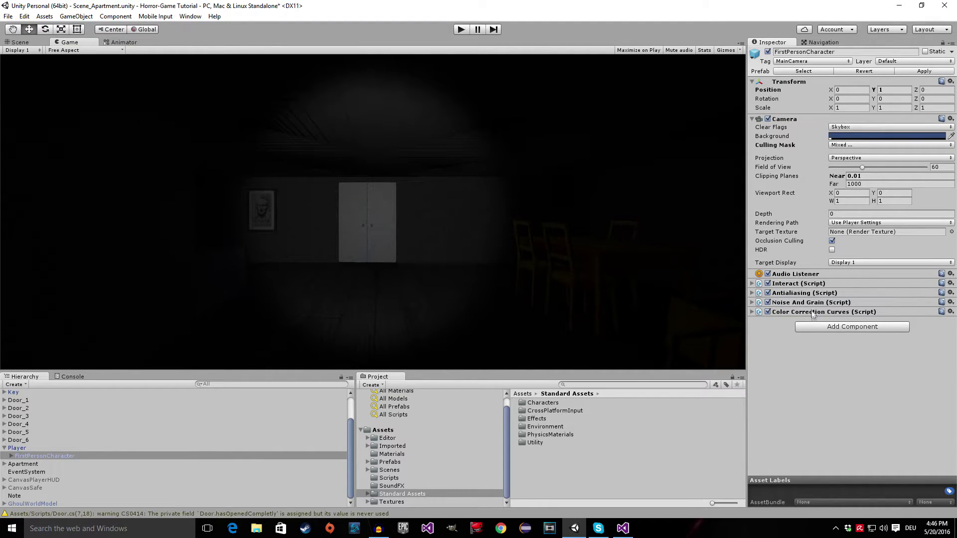
Expand and review the Noise And Grain and Antialiasing settings, collapse them, then open Add Component
left_click(752, 302)
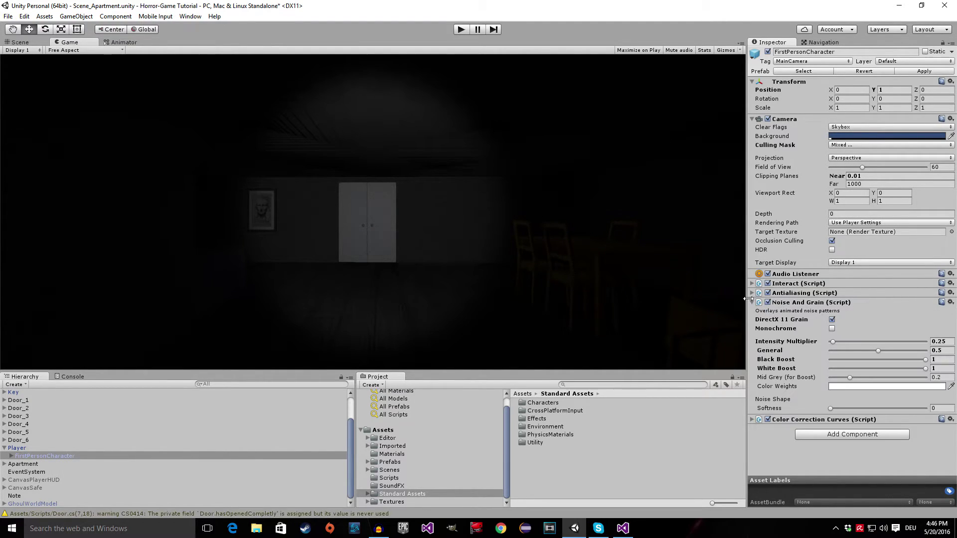
left_click(752, 293)
scroll(842, 349, "down", 1)
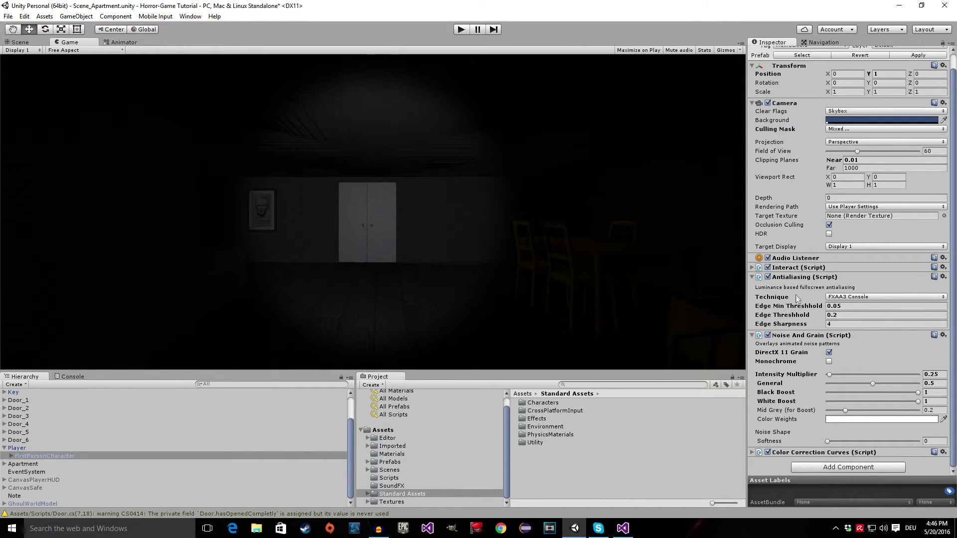
left_click(751, 277)
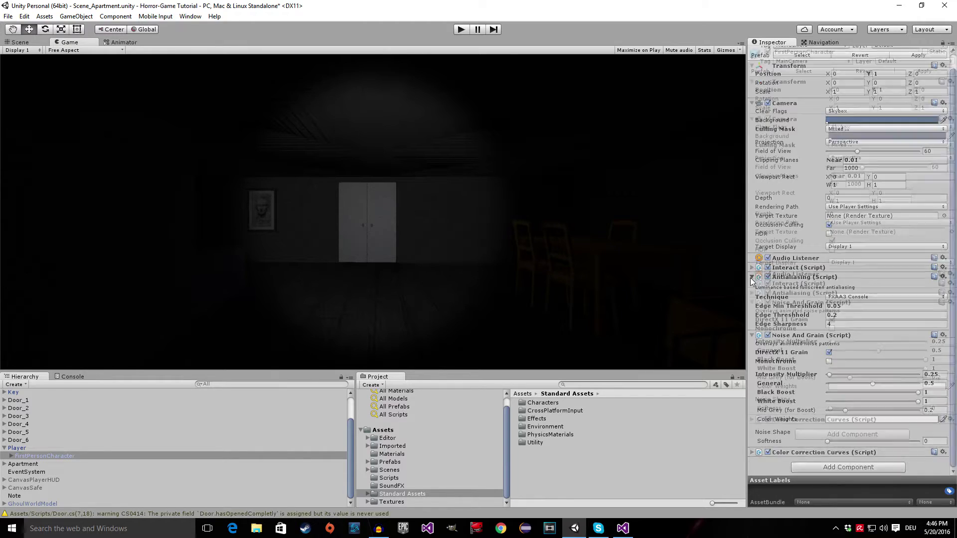
left_click(751, 301)
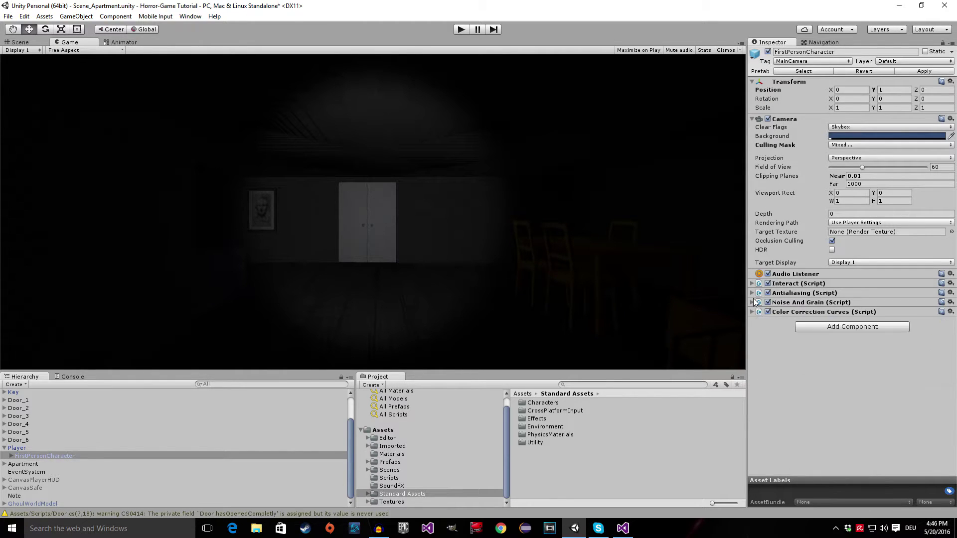
left_click(844, 328)
Browse the Camera, Edge Detection, Rendering, Noise and Color Adjustments image effect categories
left_click(823, 477)
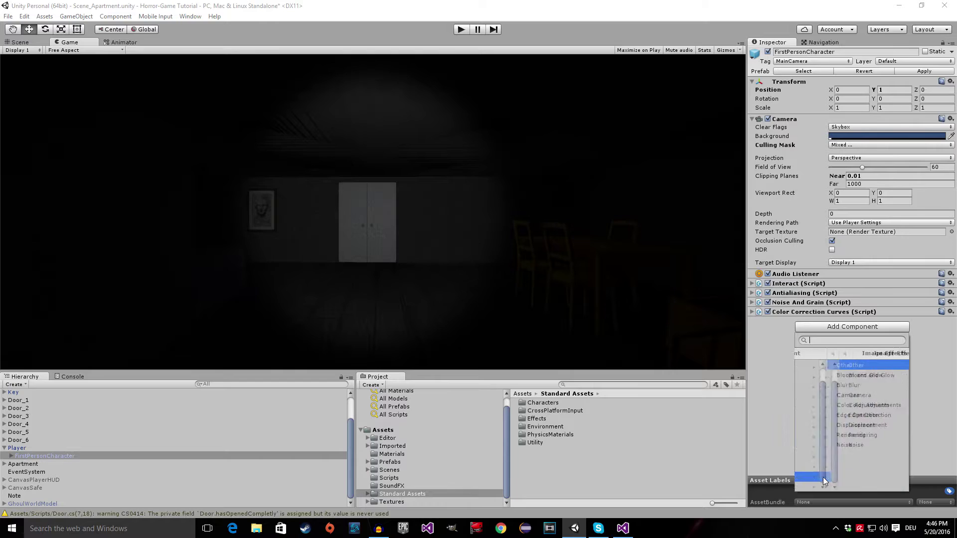
left_click(842, 394)
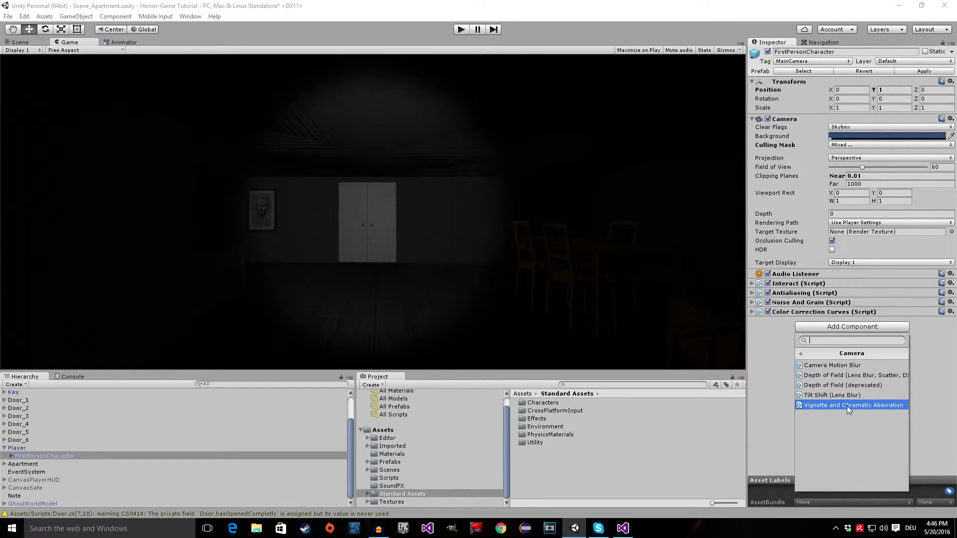
left_click(801, 354)
left_click(829, 415)
left_click(806, 356)
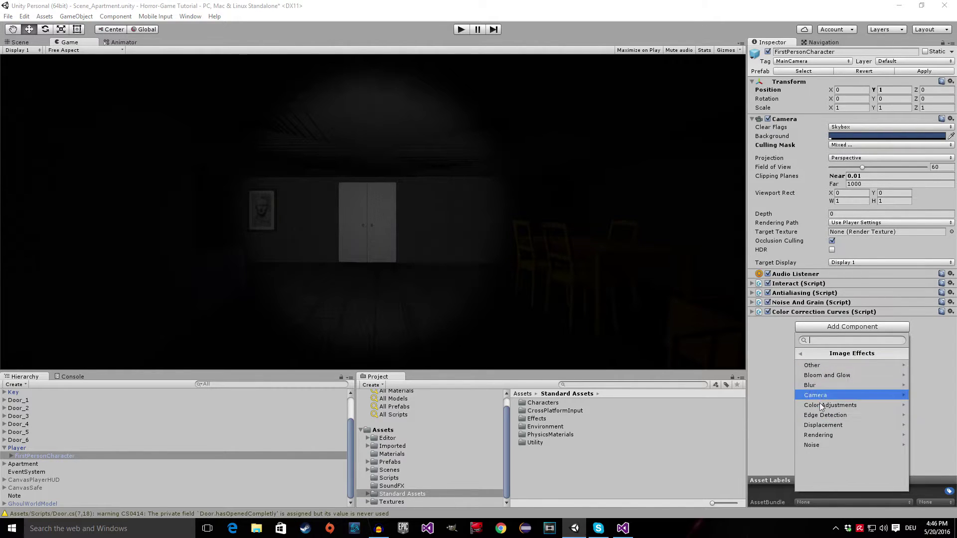
left_click(826, 433)
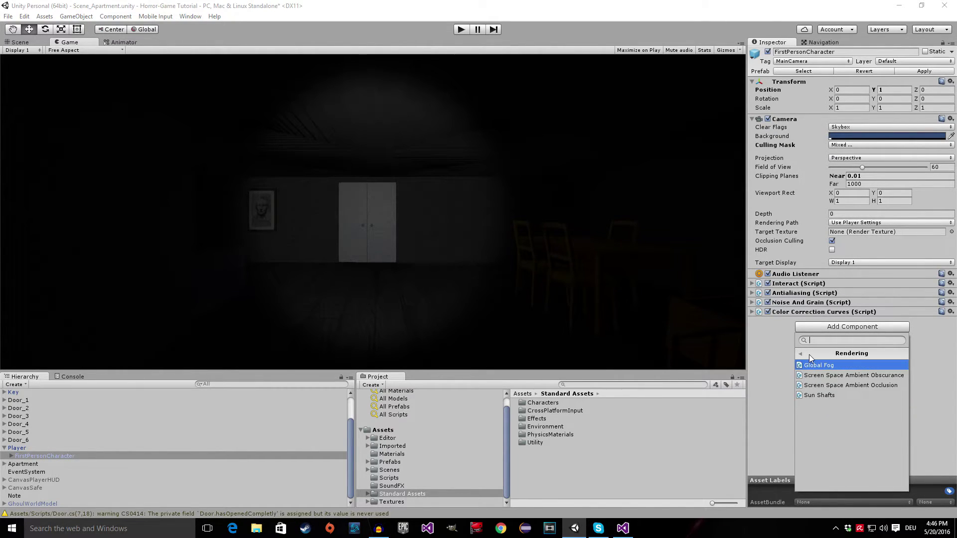
left_click(807, 354)
left_click(817, 432)
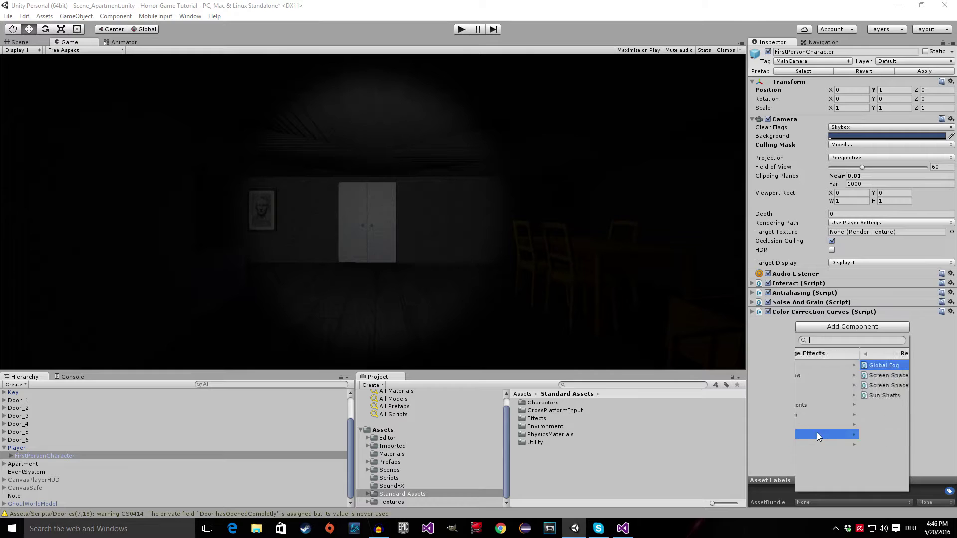
left_click(815, 352)
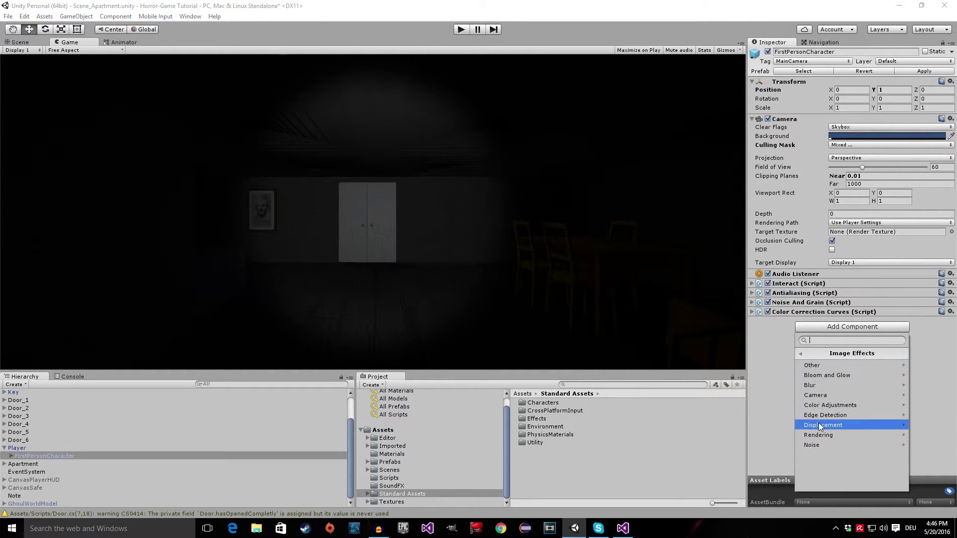
left_click(824, 445)
left_click(811, 355)
left_click(832, 422)
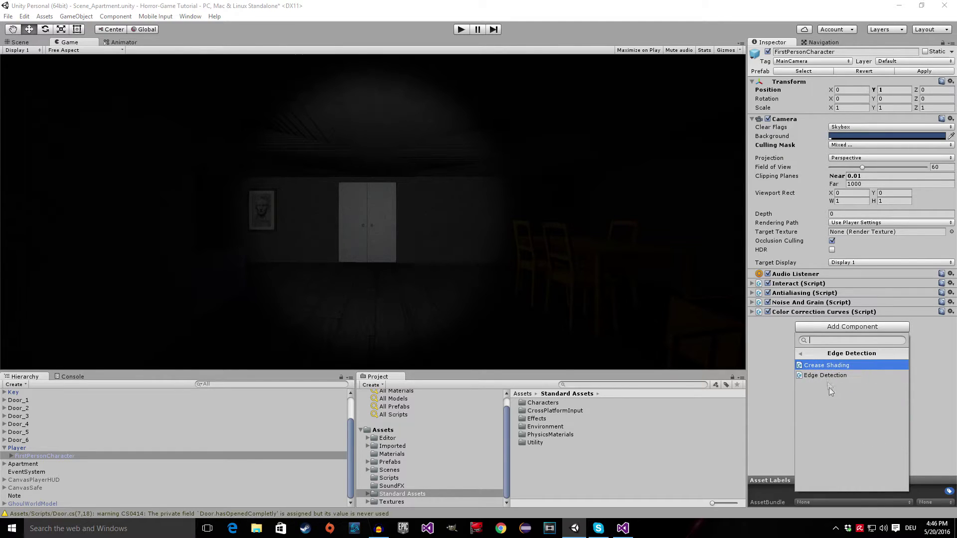
left_click(817, 354)
left_click(832, 405)
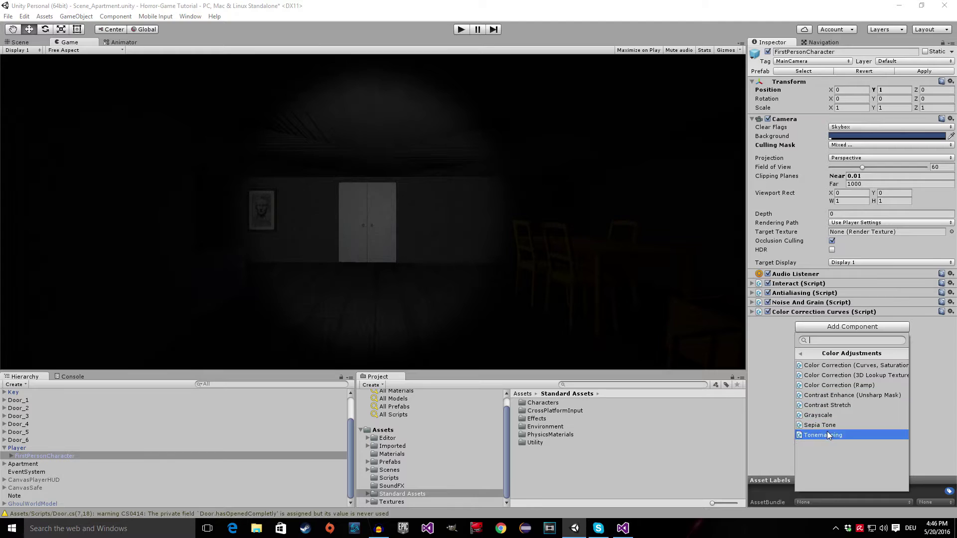
left_click(800, 354)
Look through Blur, Bloom and Glow, Other and Displacement, then add Rendering > Screen Space Ambient Occlusion
key("Up")
key("Right")
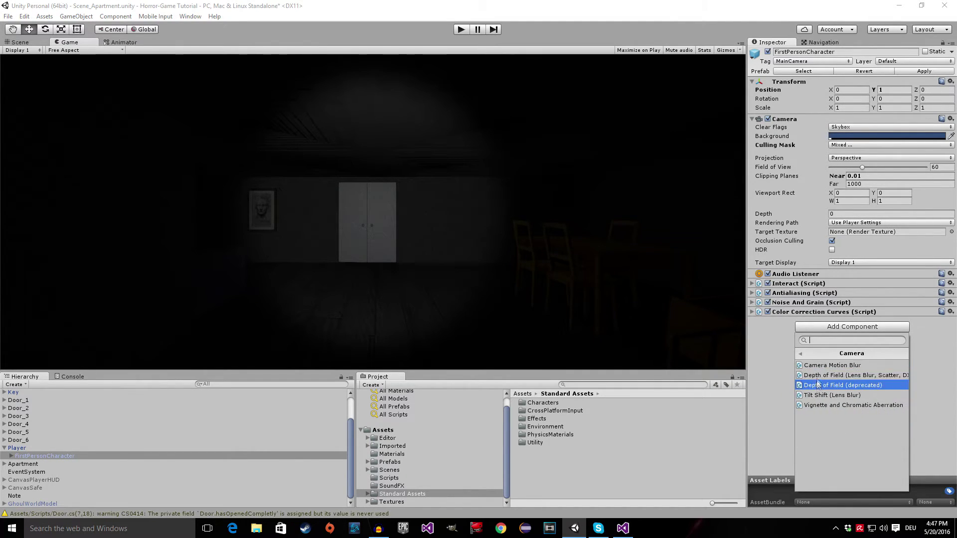
left_click(800, 356)
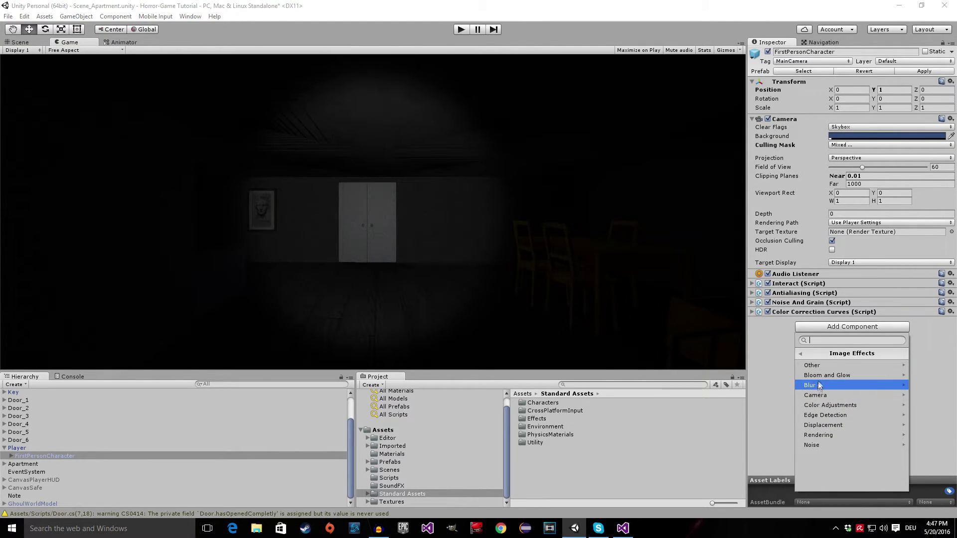
left_click(819, 387)
left_click(812, 357)
left_click(823, 375)
left_click(810, 357)
left_click(814, 366)
left_click(814, 354)
left_click(820, 376)
left_click(809, 356)
left_click(811, 385)
left_click(812, 357)
left_click(825, 396)
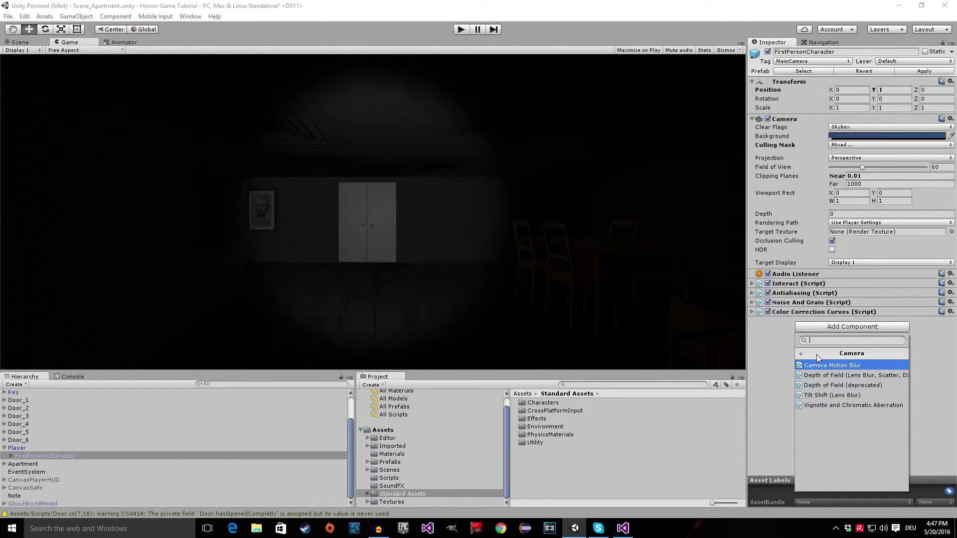
left_click(817, 355)
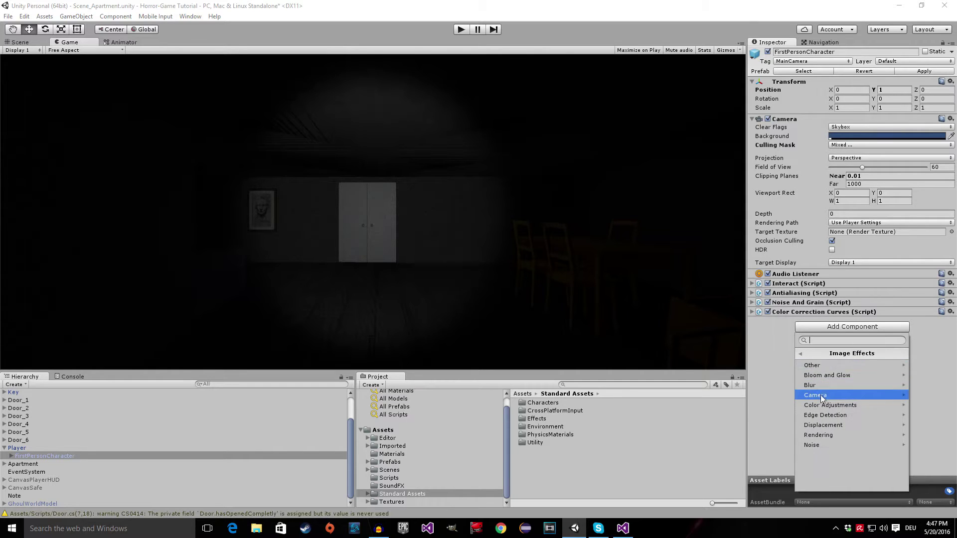
left_click(826, 405)
left_click(812, 353)
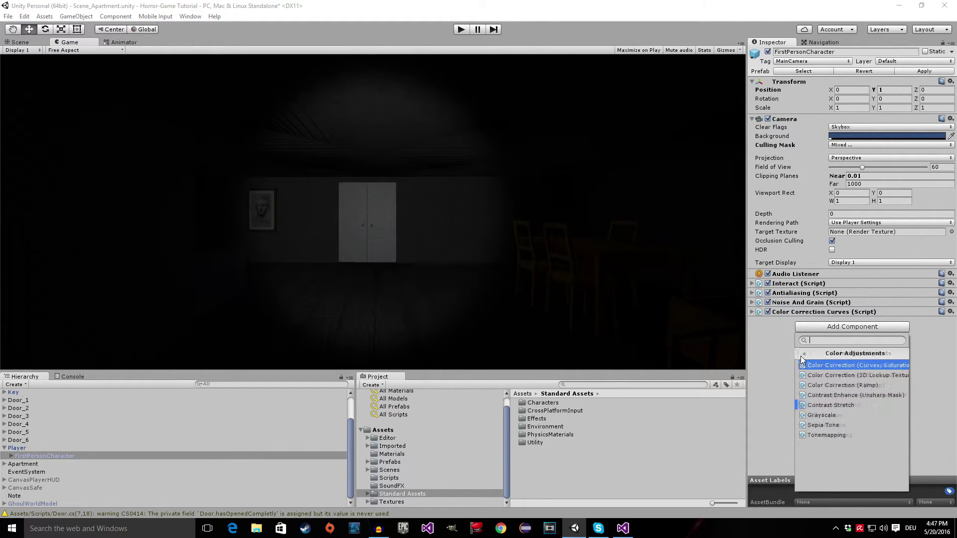
left_click(822, 416)
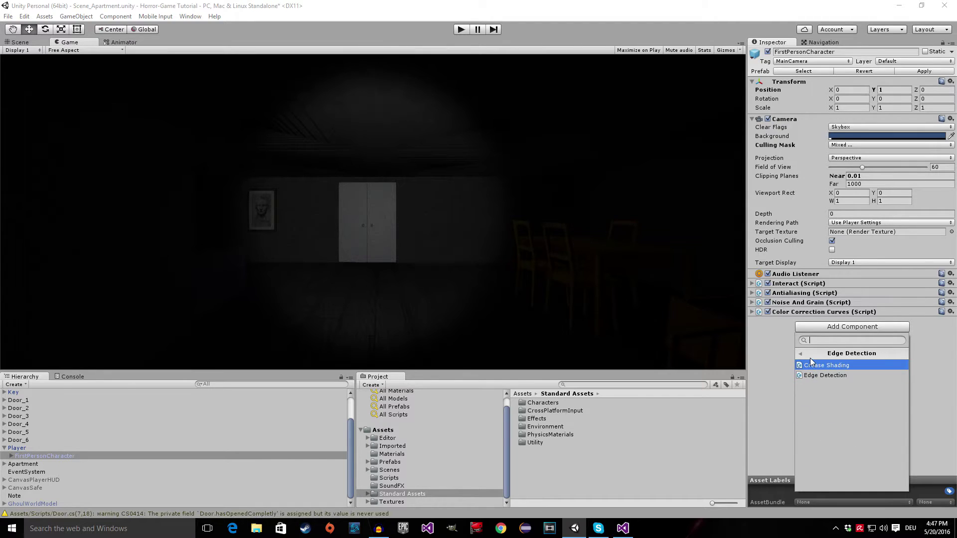
left_click(815, 354)
left_click(828, 424)
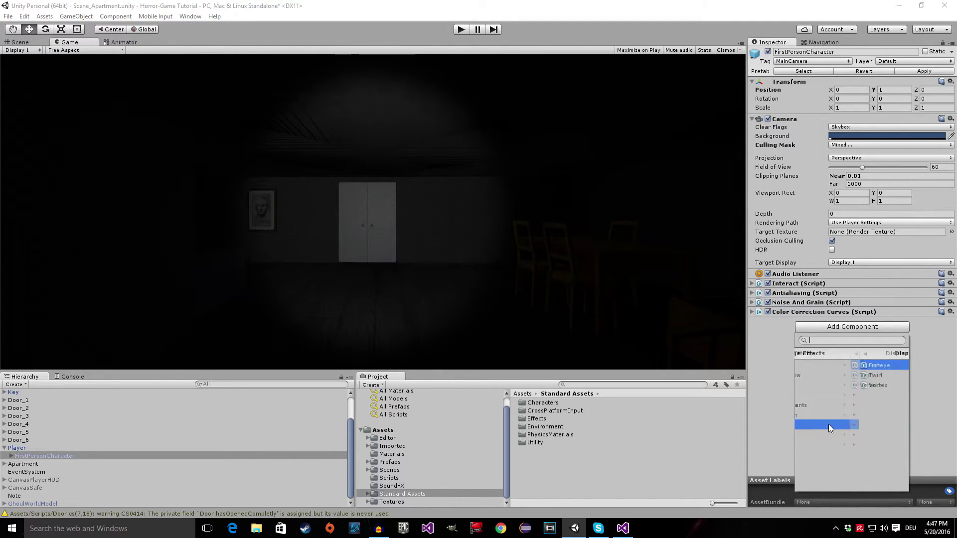
left_click(810, 357)
left_click(827, 436)
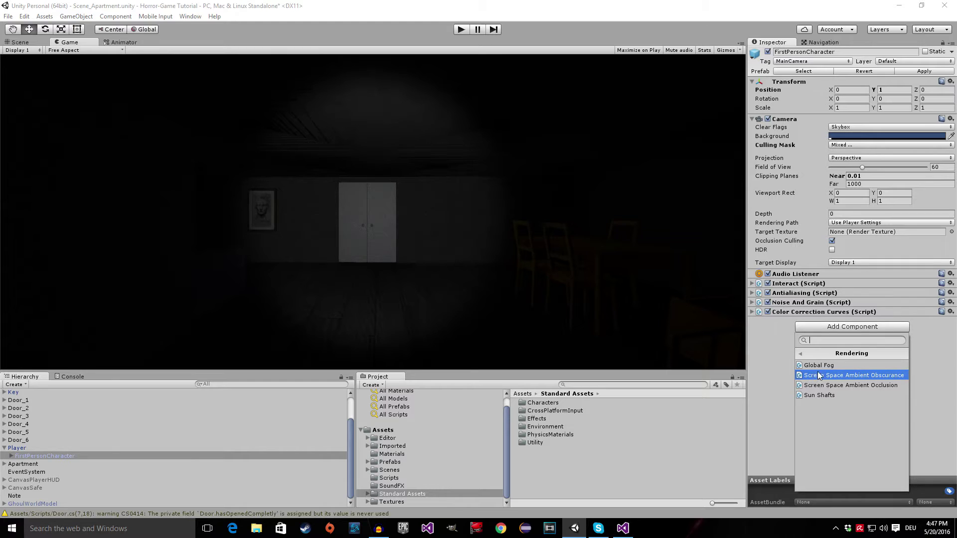
left_click(872, 385)
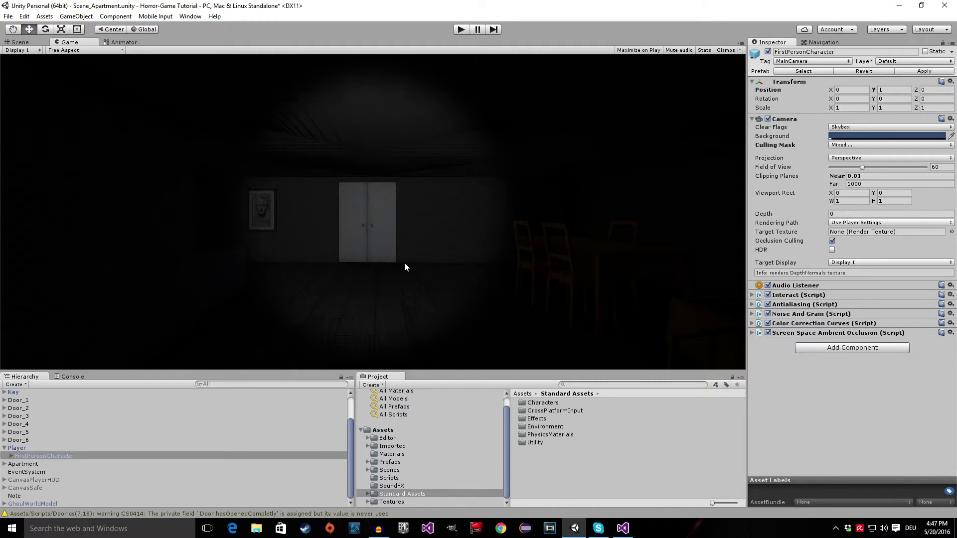
Compare ambient occlusion off and on, then play-test the room and stop play mode
left_click(768, 333)
left_click(768, 333)
left_click(459, 30)
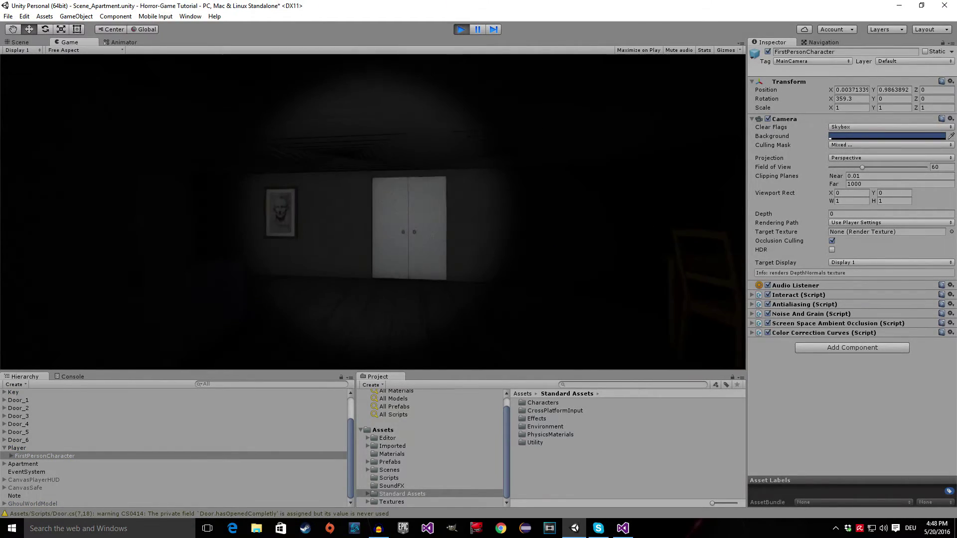
key("w")
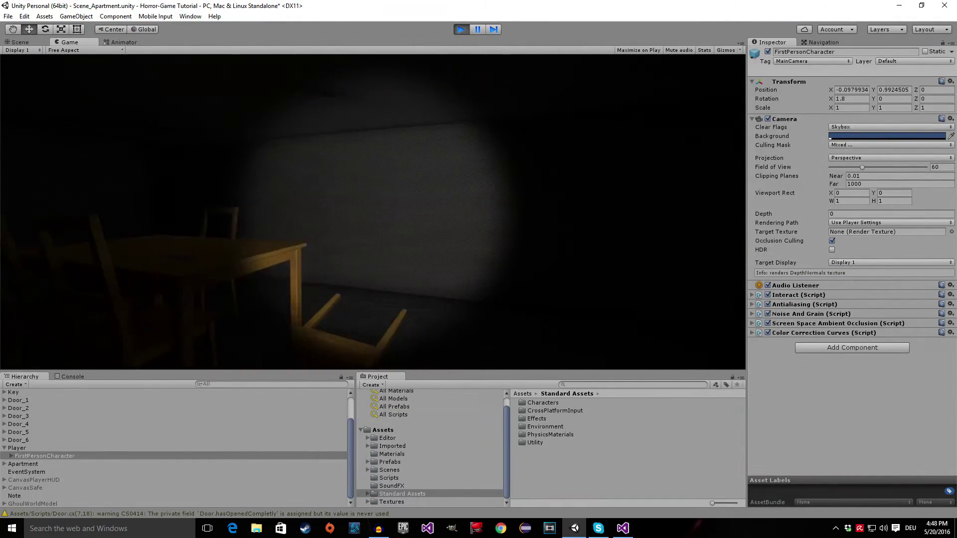
key("Escape")
left_click(461, 29)
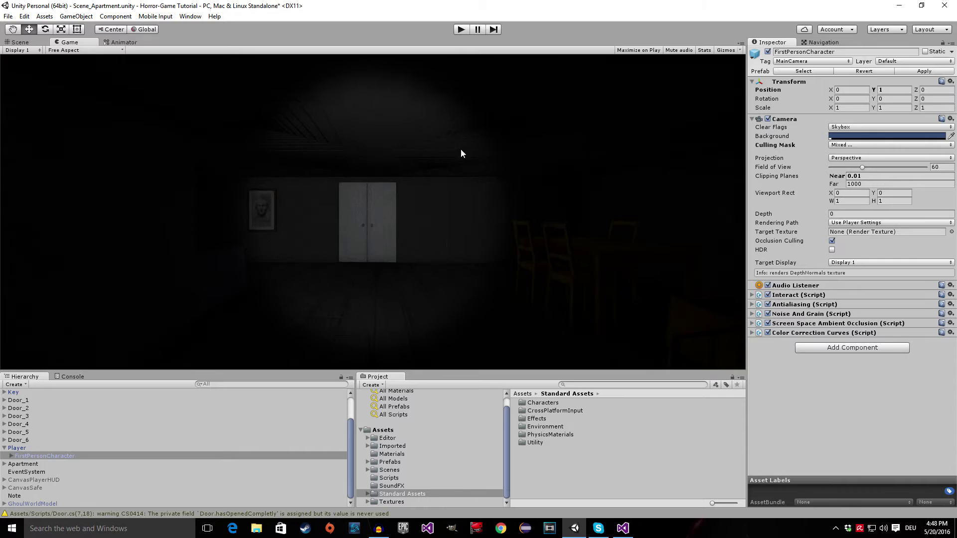
Switch the camera's image effects off to compare, then re-enable each of them
left_click(768, 304)
left_click(767, 314)
left_click(768, 324)
left_click(767, 333)
left_click(768, 323)
left_click(768, 305)
Expand and collapse the Antialiasing settings, then open Add Component
left_click(780, 305)
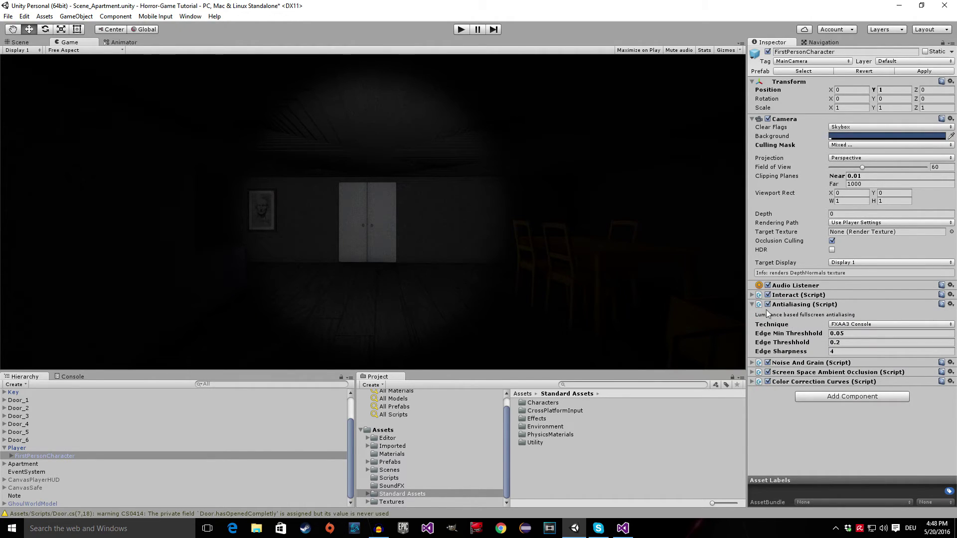
left_click(753, 304)
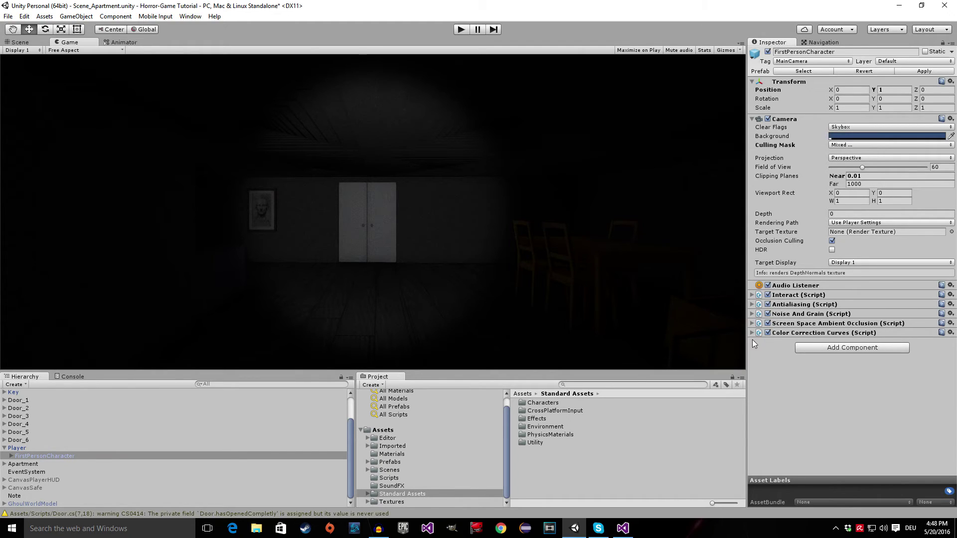
left_click(825, 348)
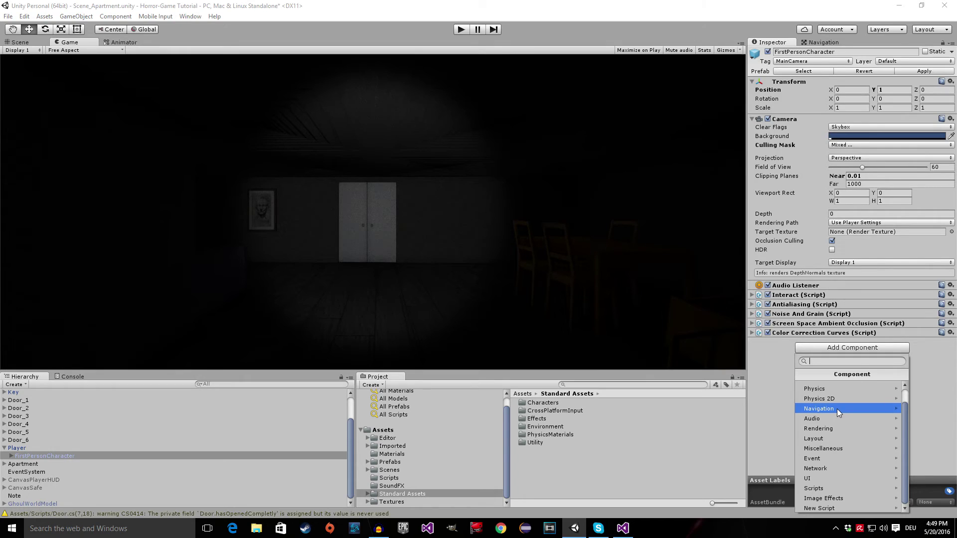
Add Motion Blur (Blur Amount 0.8) by searching 'Motio', play-test it, then switch it off
type("Motio")
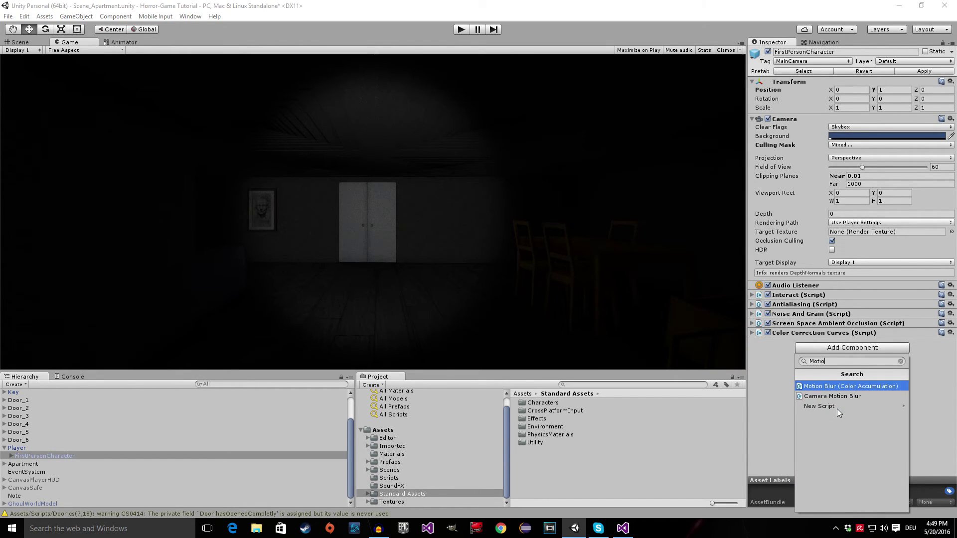
key("Return")
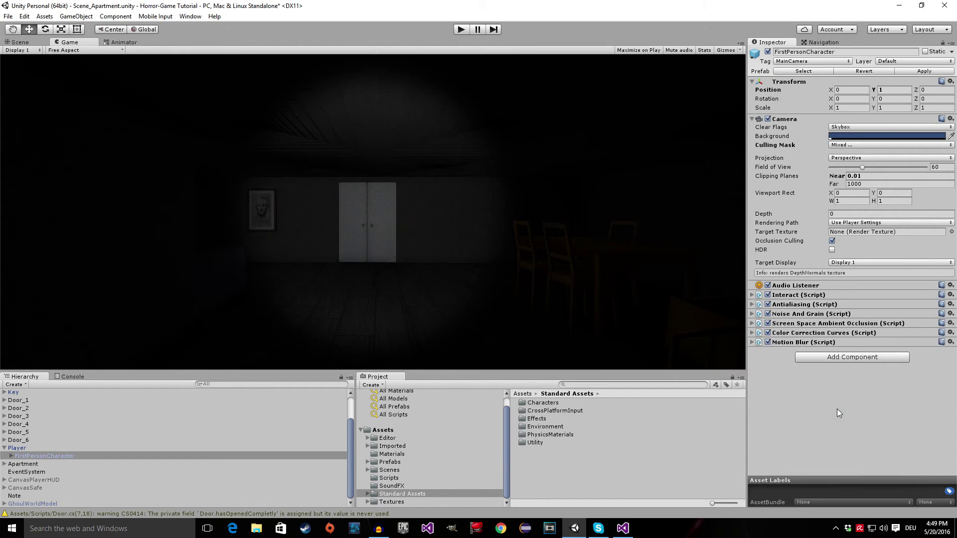
left_click(753, 344)
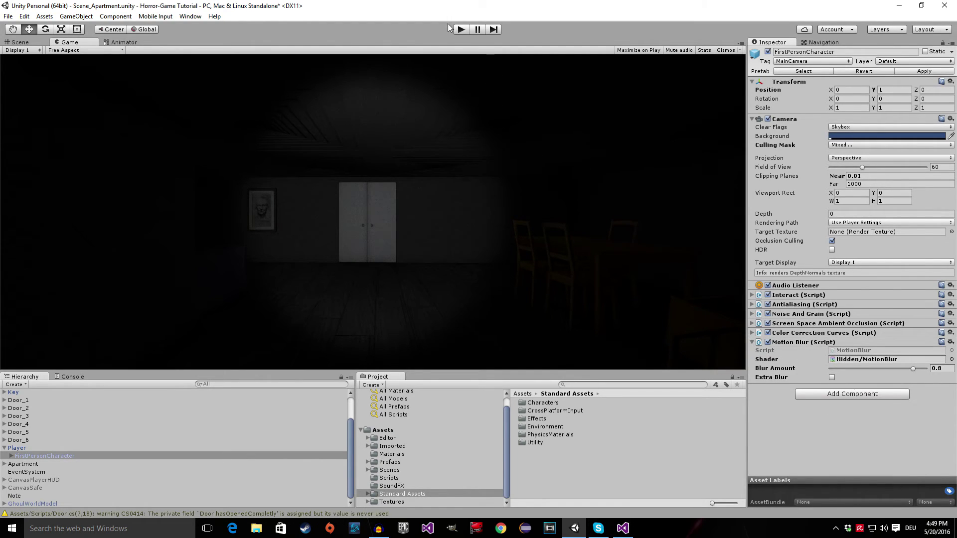
left_click(460, 31)
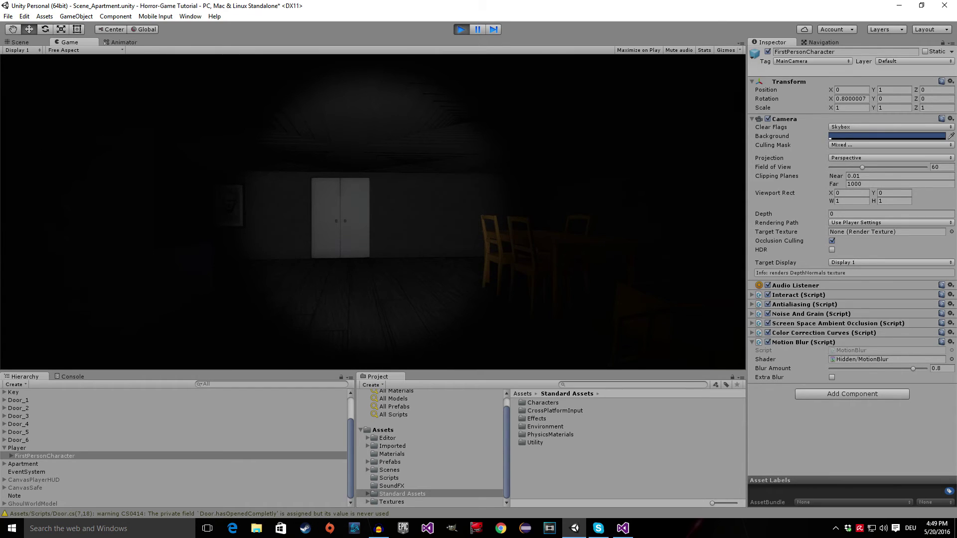
key("ctrl+p")
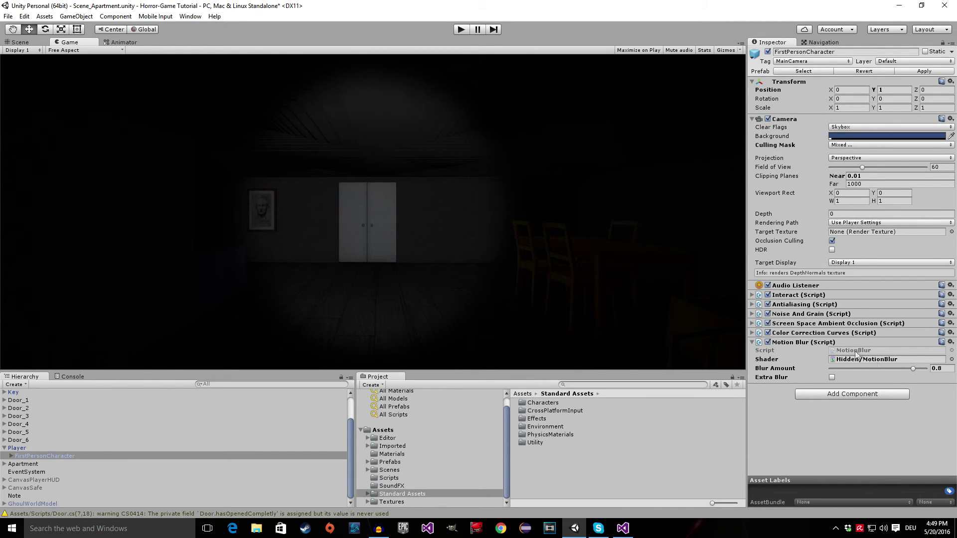
left_click(767, 342)
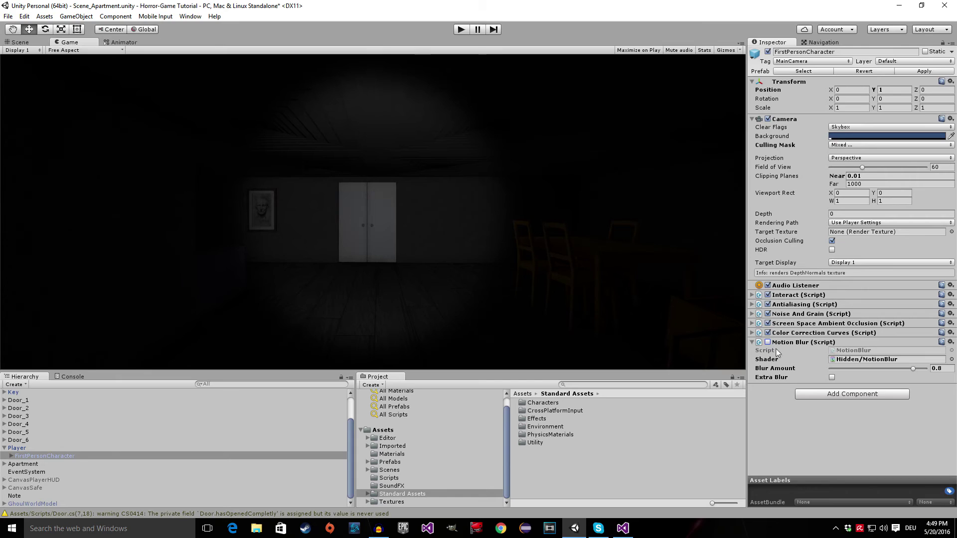